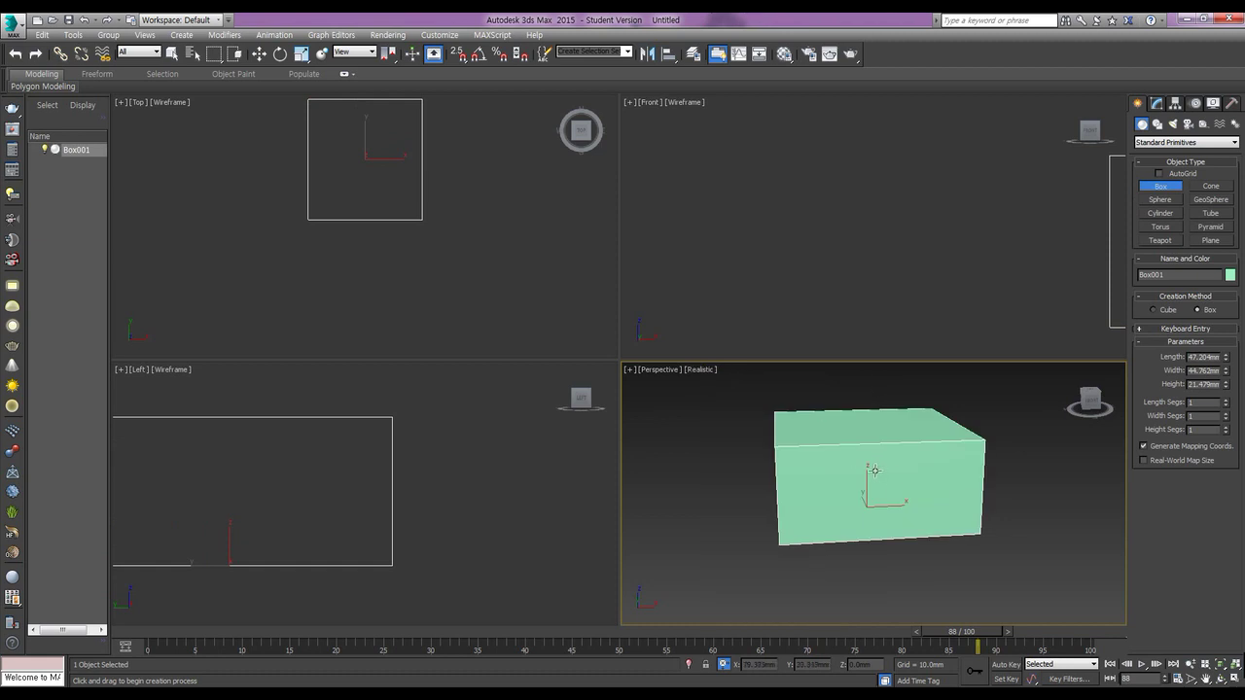
# - Set the box's length to 22 mm, width to 40 mm and height to 21 mm
pyautogui.keyDown('alt'); pyautogui.moveTo(974, 470); pyautogui.dragTo(895, 495, button='middle'); pyautogui.keyUp('alt')
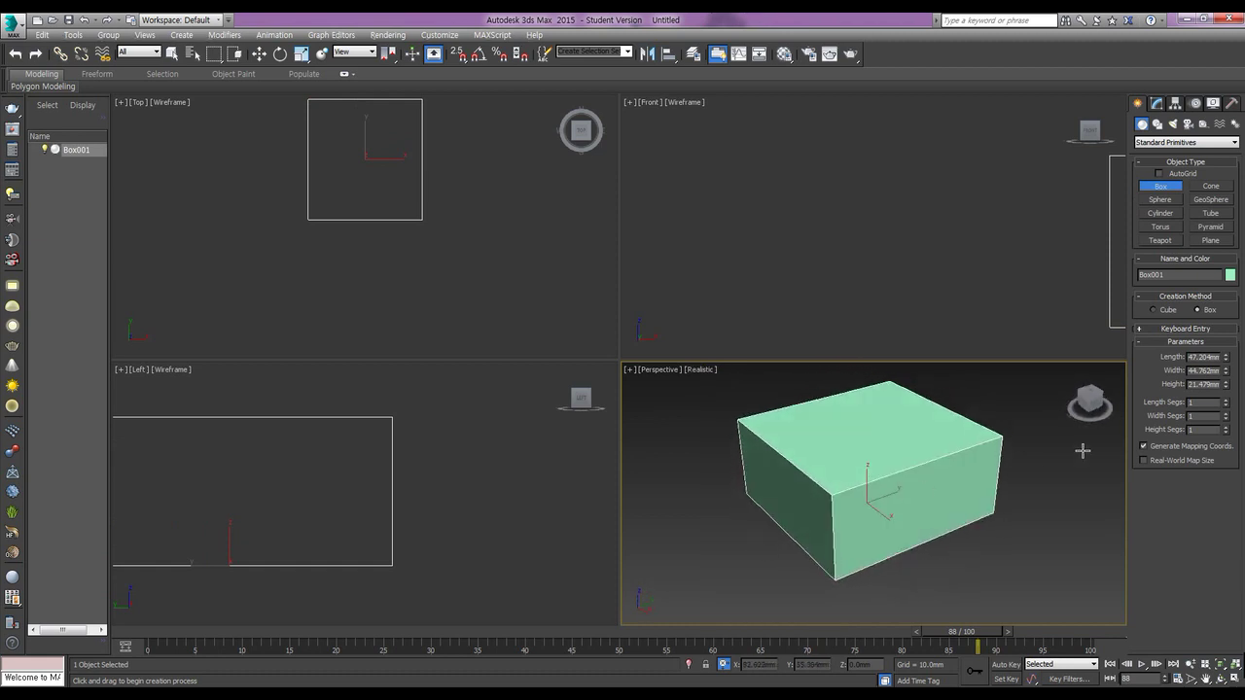
pyautogui.doubleClick(1208, 358)
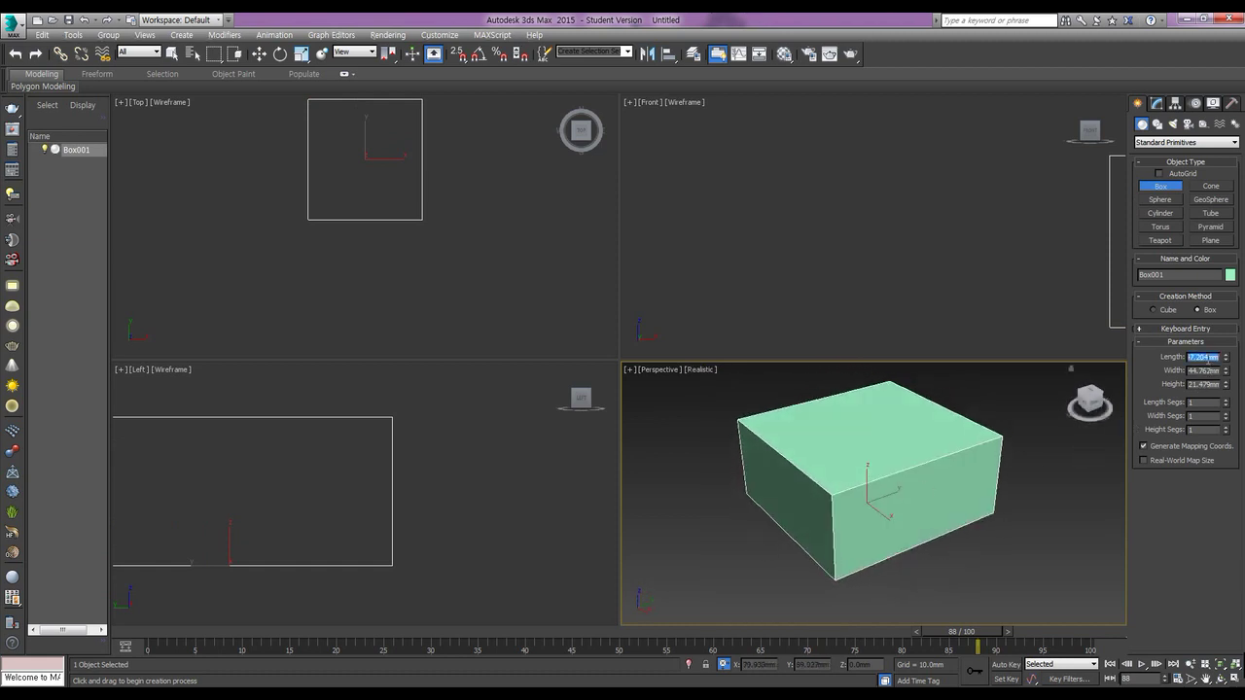
pyautogui.write('22')
pyautogui.press('Tab')
pyautogui.write('40')
pyautogui.press('Tab')
pyautogui.write('21')
pyautogui.press('Return')
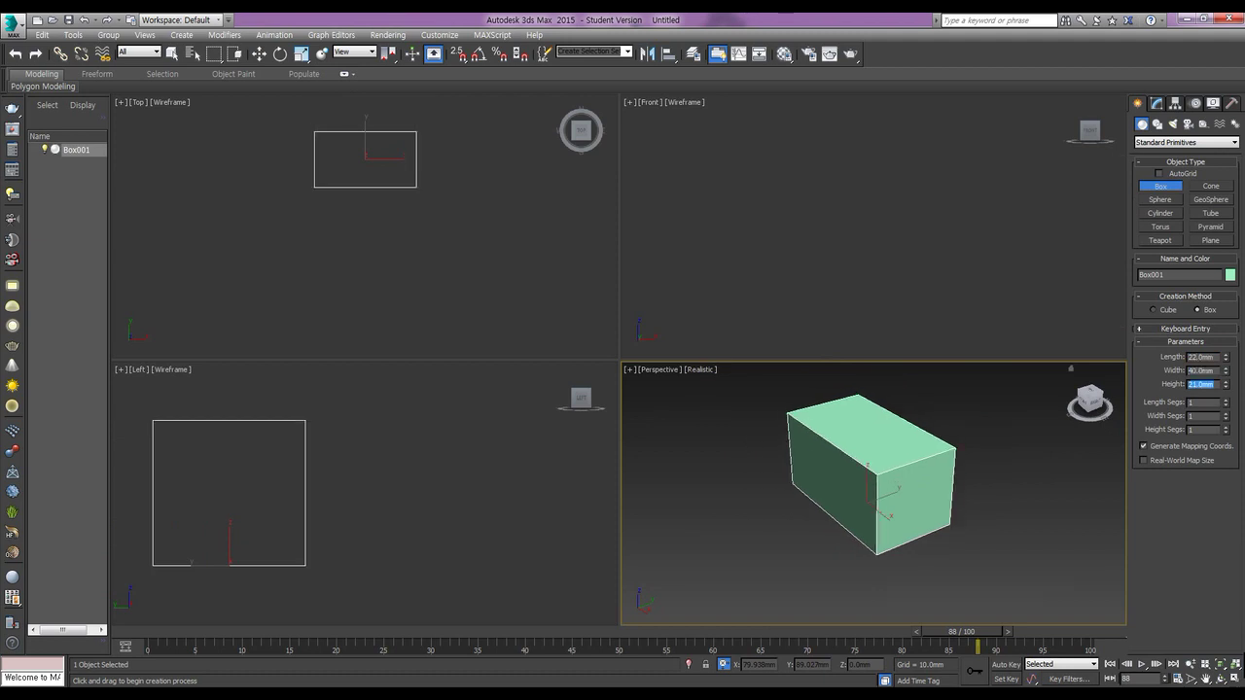
# - Convert the box to an Editable Poly
pyautogui.press('w')
pyautogui.keyDown('alt'); pyautogui.moveTo(968, 489); pyautogui.dragTo(876, 489, button='middle'); pyautogui.keyUp('alt')
pyautogui.rightClick(900, 410)
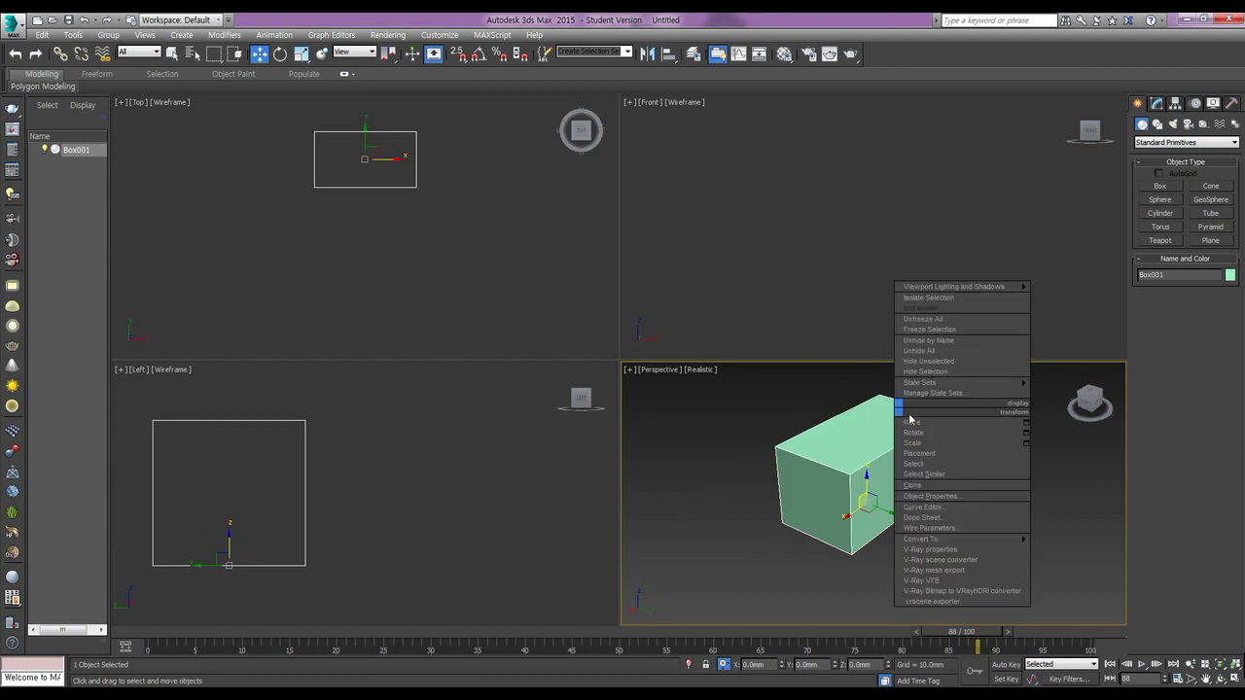
pyautogui.moveTo(1021, 538)
pyautogui.click(1070, 549)
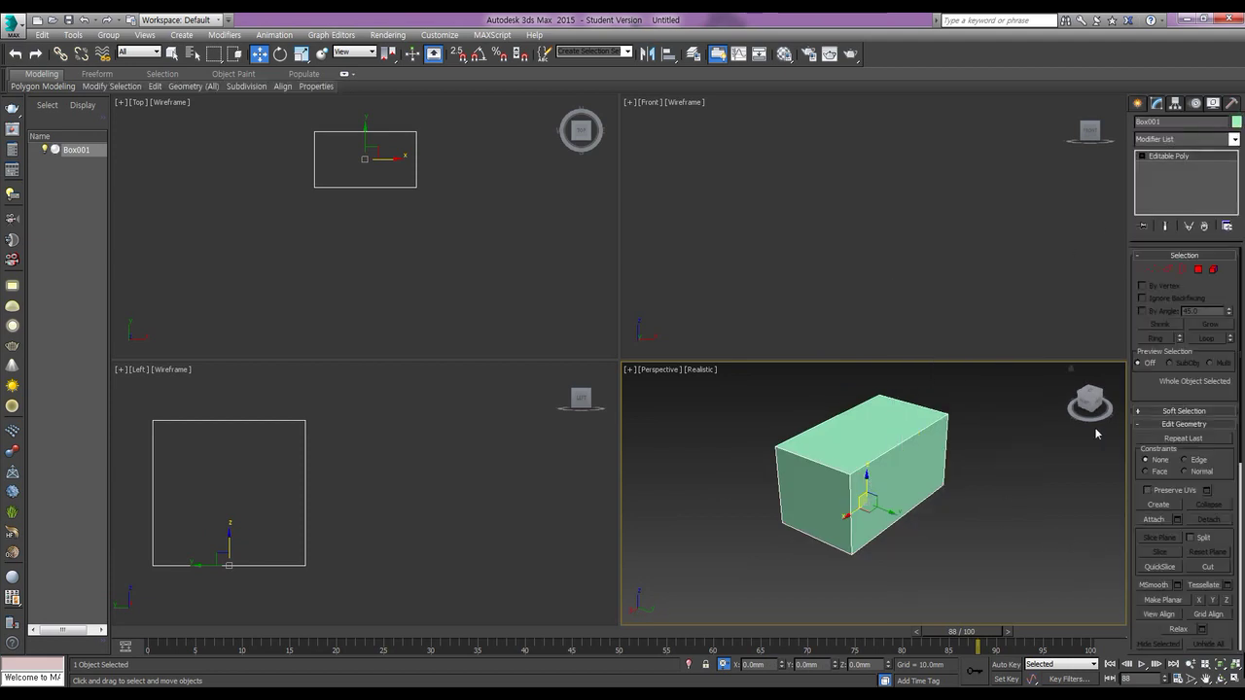
# - Extrude the two opposite long side polygons of the box outward by 14 mm
pyautogui.click(1198, 269)
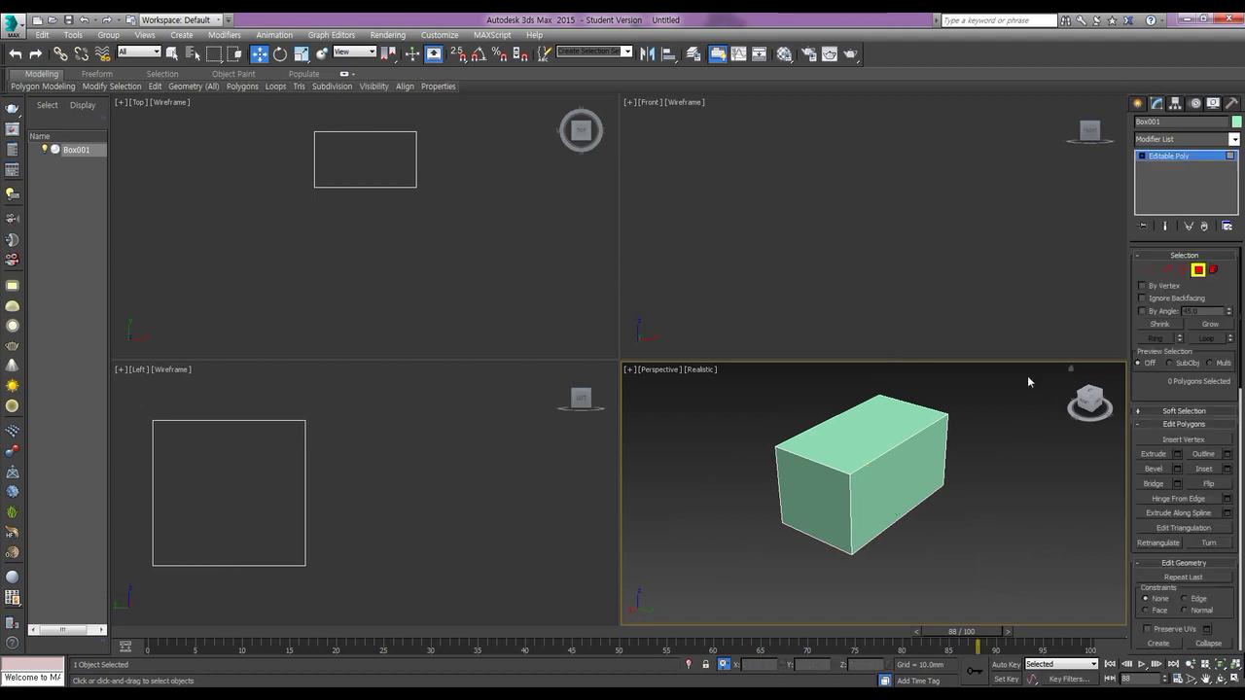
pyautogui.click(890, 501)
pyautogui.keyDown('alt'); pyautogui.moveTo(890, 501); pyautogui.dragTo(911, 526, button='middle'); pyautogui.keyUp('alt')
pyautogui.keyDown('ctrl'); pyautogui.click(867, 522); pyautogui.keyUp('ctrl')
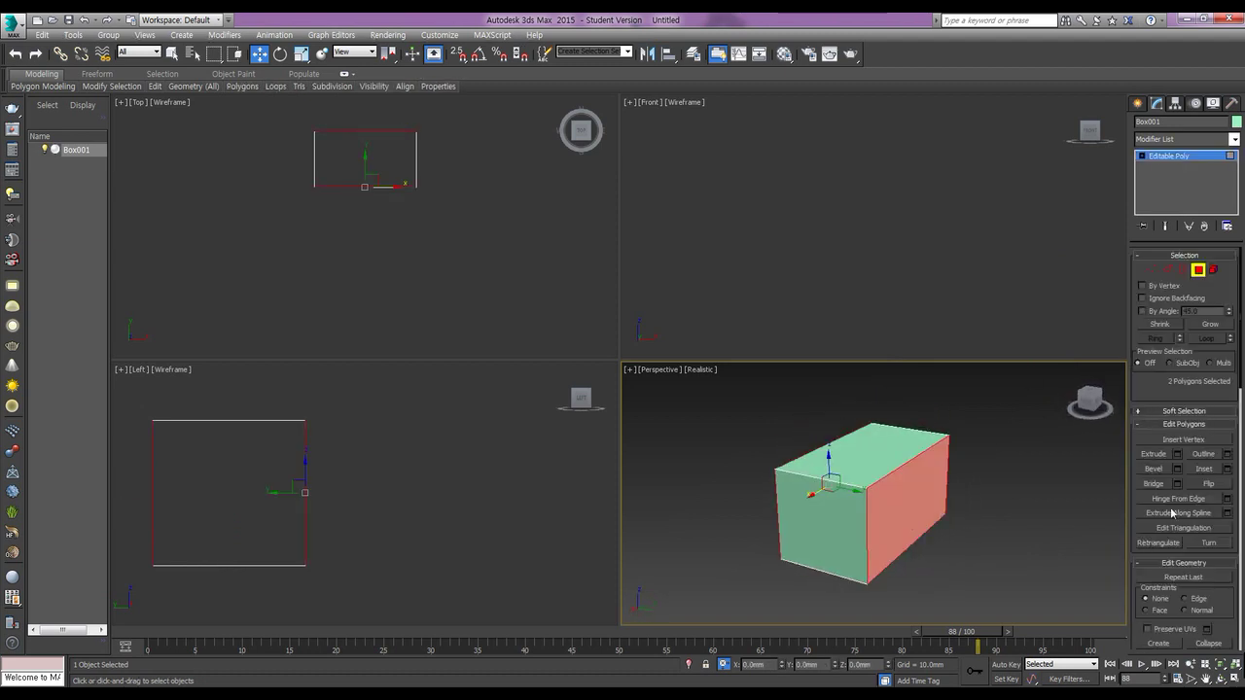
pyautogui.click(1176, 454)
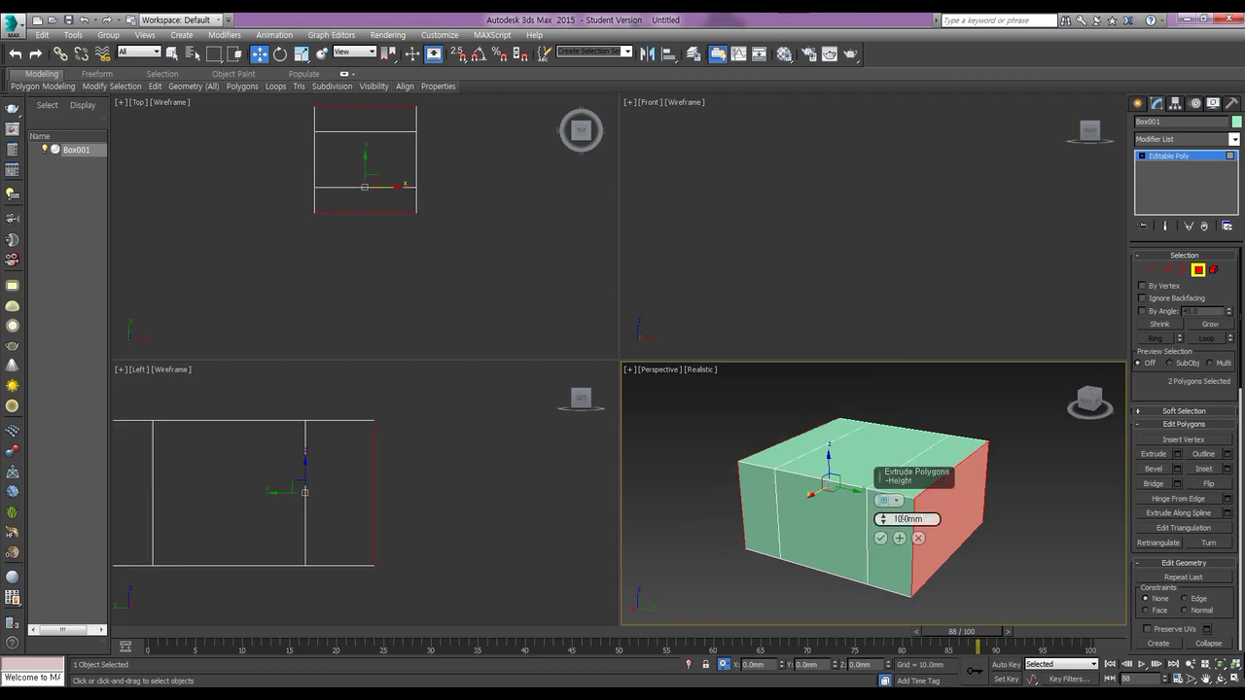
pyautogui.doubleClick(907, 518)
pyautogui.write('14')
pyautogui.press('Return')
pyautogui.click(881, 537)
# - Extrude the two outer polygons on one end of the body by 14 mm to form a pair of arms
pyautogui.keyDown('alt'); pyautogui.moveTo(890, 539); pyautogui.dragTo(947, 544, button='middle'); pyautogui.keyUp('alt')
pyautogui.click(1063, 531)
pyautogui.click(856, 533)
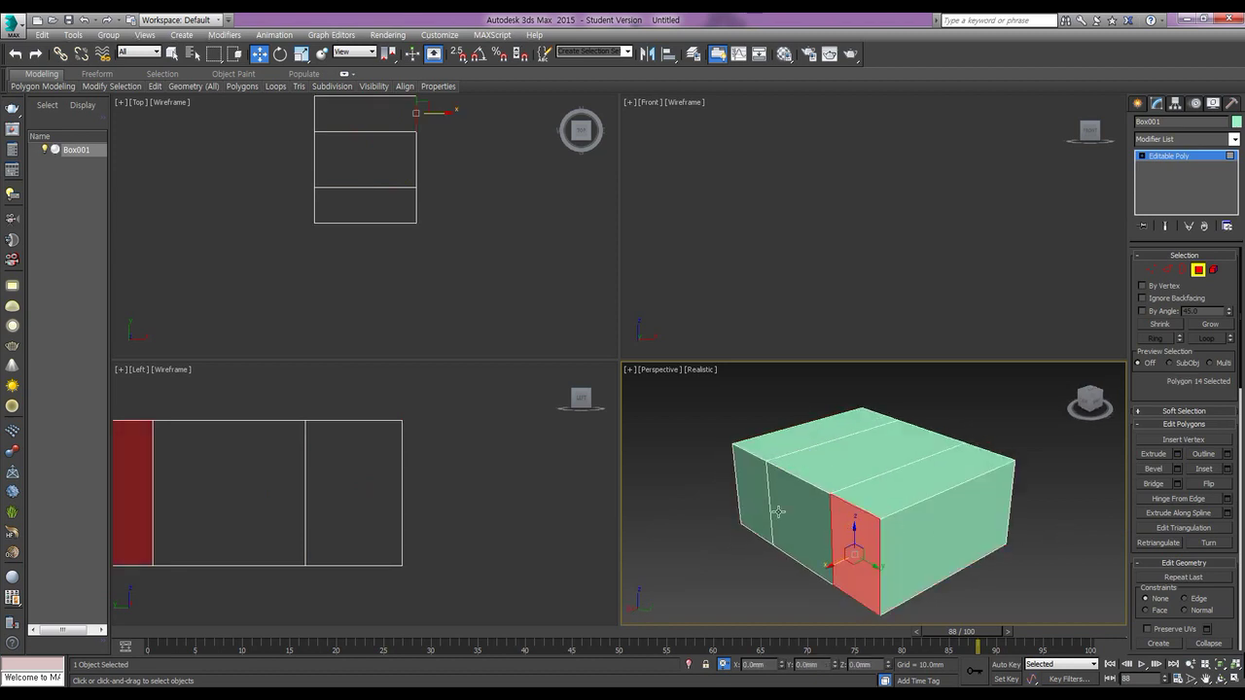
pyautogui.keyDown('ctrl'); pyautogui.click(755, 496); pyautogui.keyUp('ctrl')
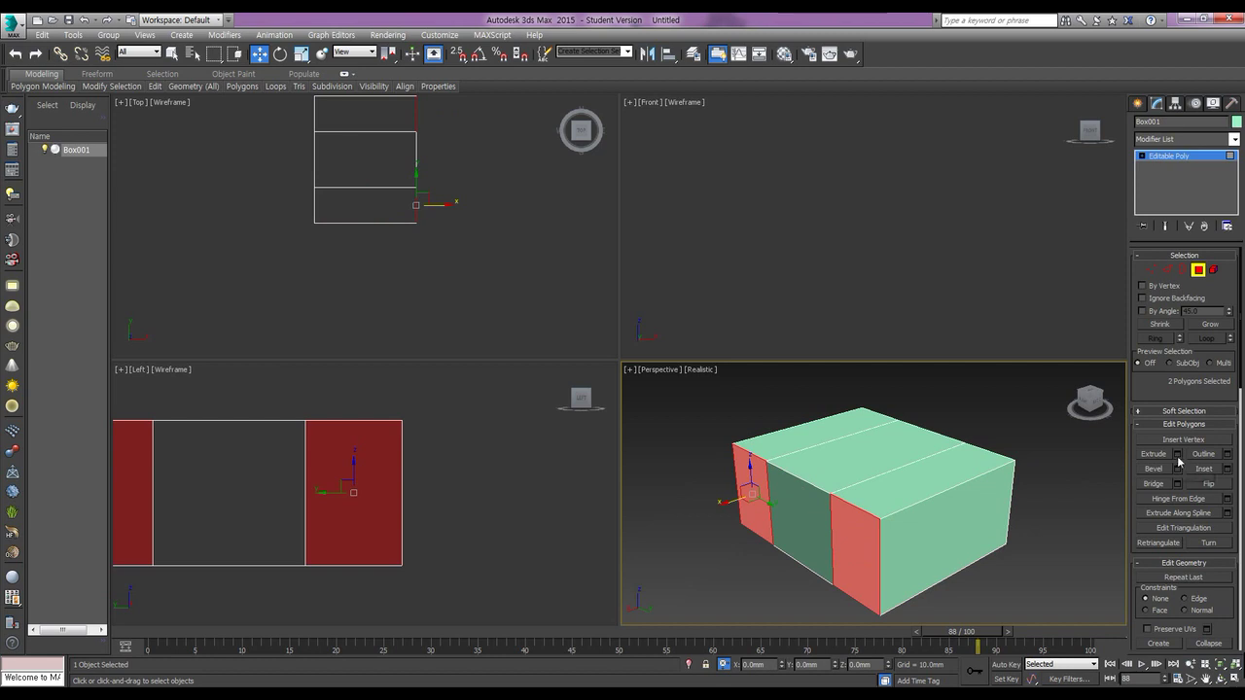
pyautogui.click(1178, 454)
pyautogui.click(880, 538)
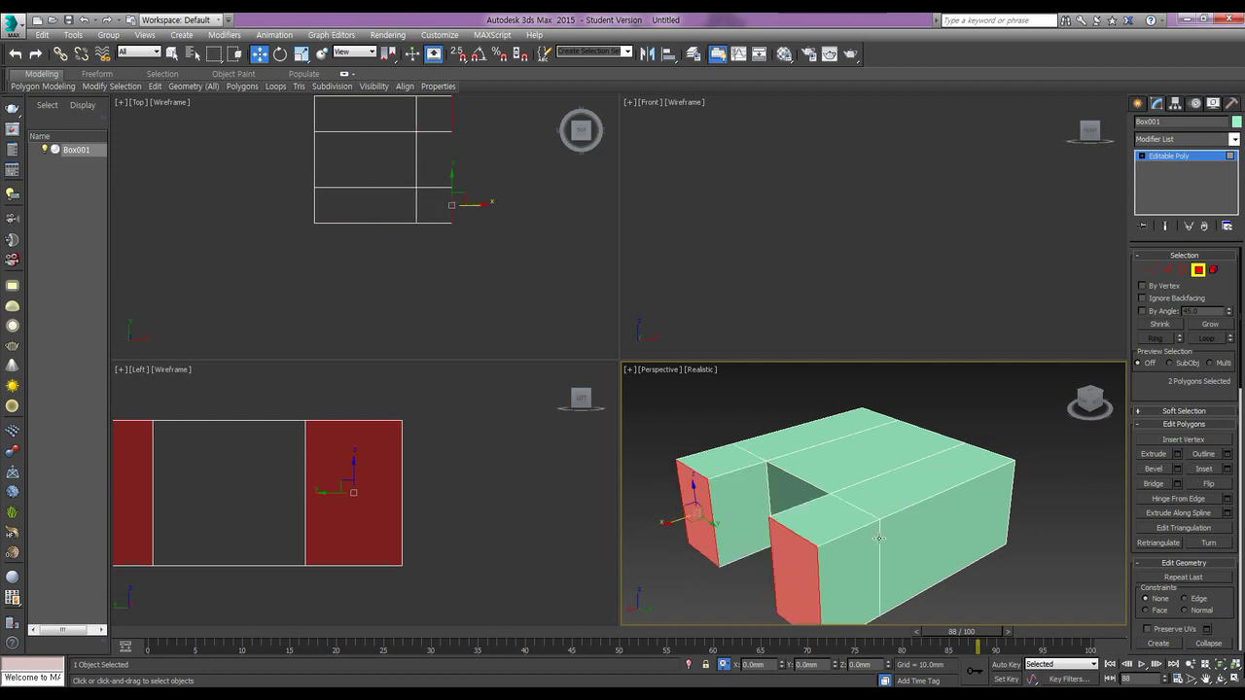
# - Select the end vertices of both arms and, with vertex snapping on, move them along X onto the body's opposite end
pyautogui.keyDown('alt'); pyautogui.moveTo(898, 536); pyautogui.dragTo(1037, 553, button='middle'); pyautogui.keyUp('alt')
pyautogui.click(1047, 556)
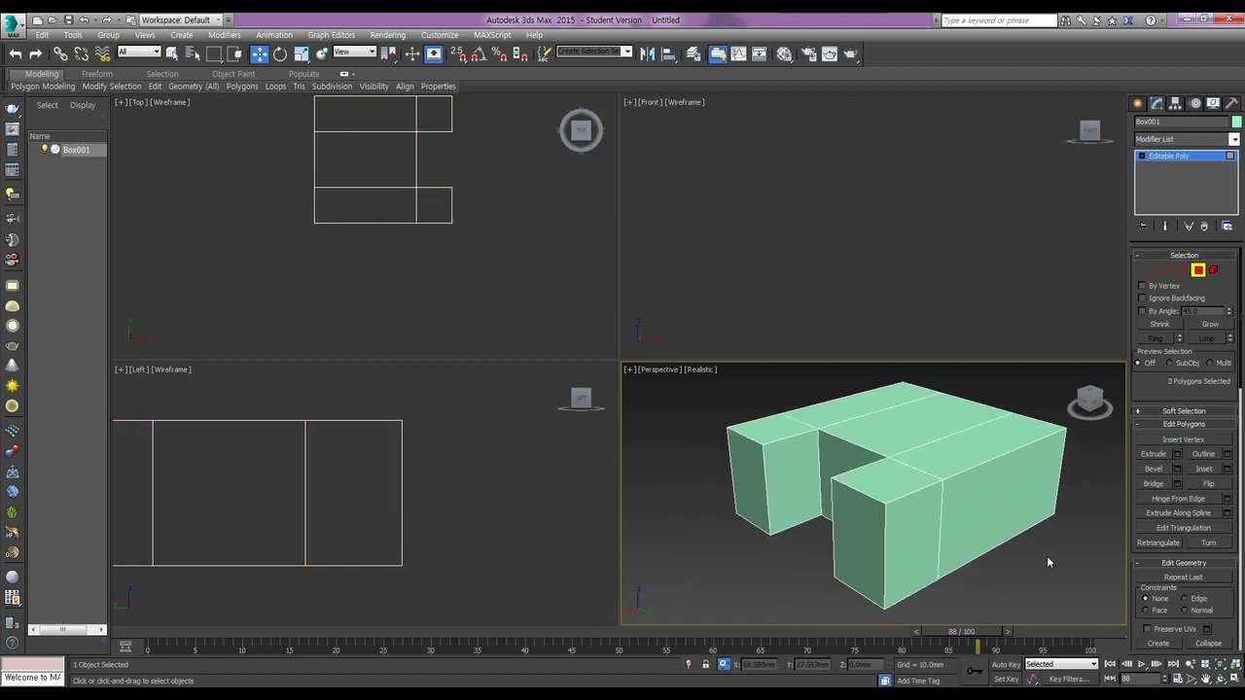
pyautogui.click(1151, 270)
pyautogui.moveTo(436, 181); pyautogui.dragTo(429, 207, button='middle')
pyautogui.moveTo(433, 118); pyautogui.dragTo(468, 284)
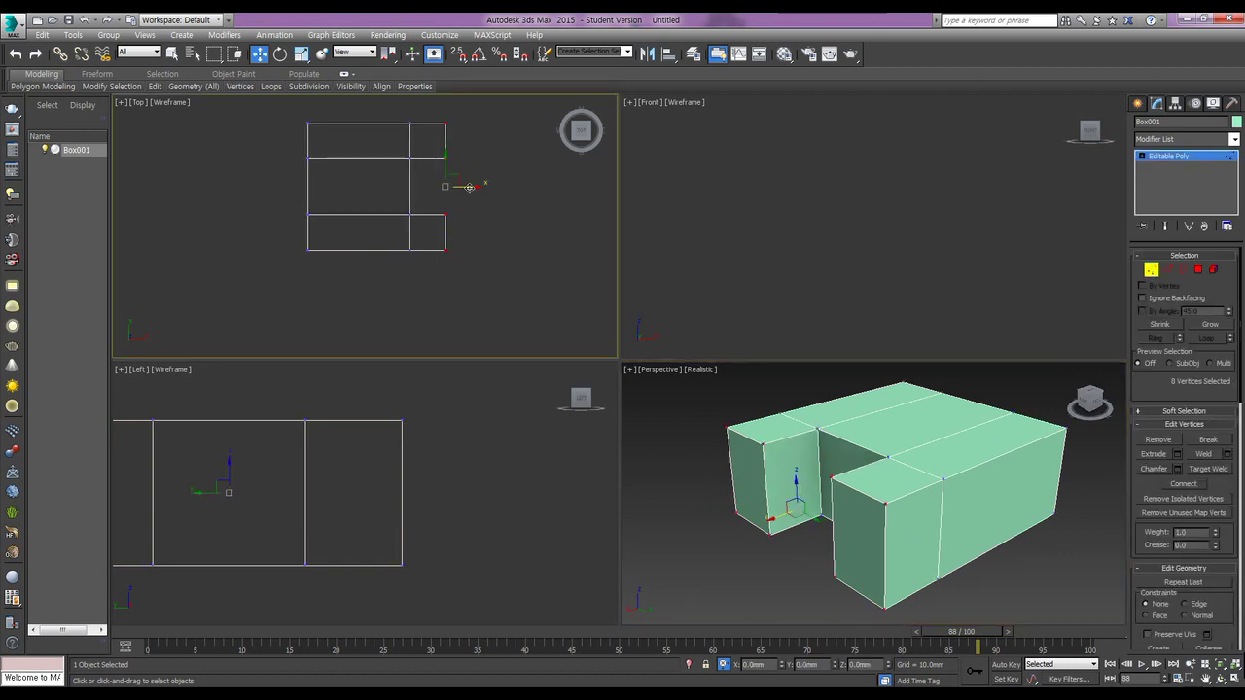
pyautogui.click(459, 56)
pyautogui.moveTo(463, 187); pyautogui.dragTo(305, 208)
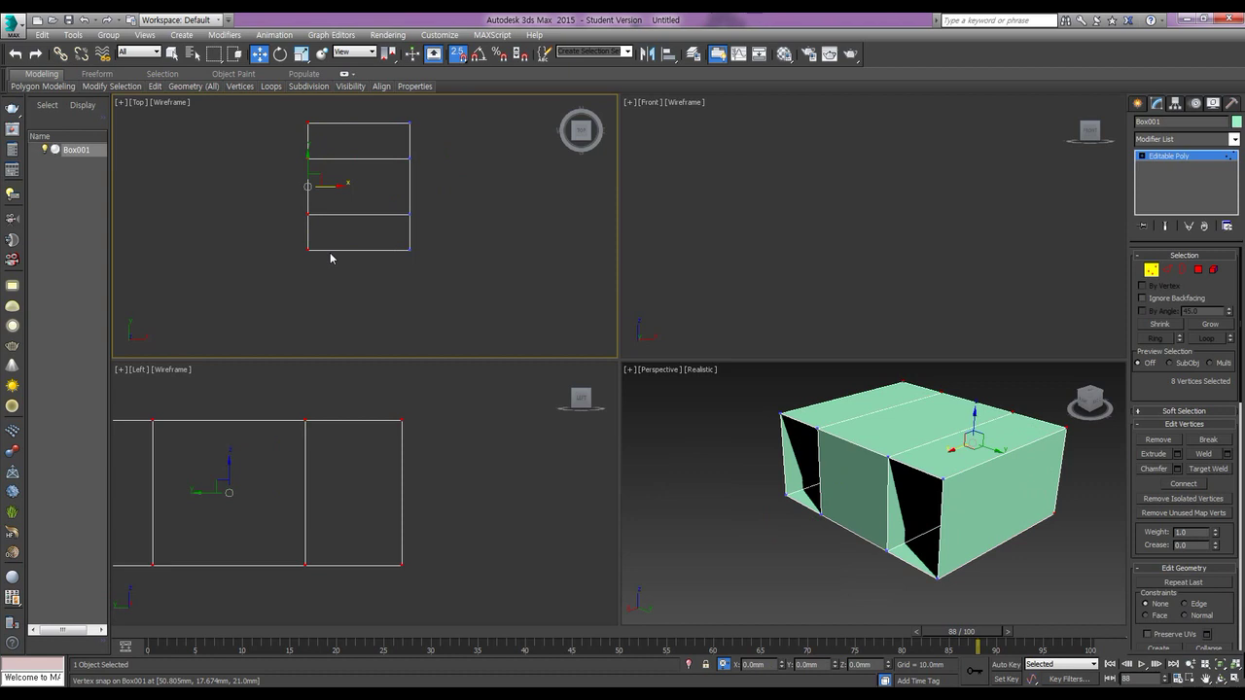
# - Offset the selected arm end vertices along X by 8 mm, 14 mm and 44 mm in succession
pyautogui.click(722, 665)
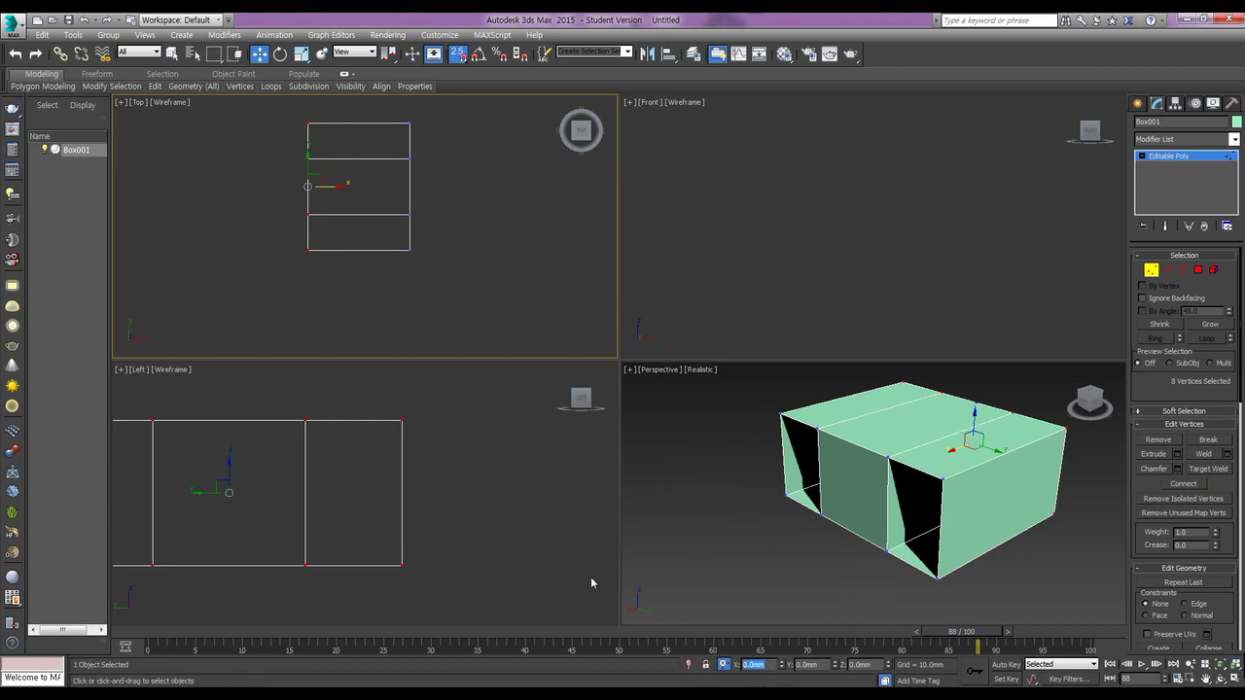
pyautogui.write('8')
pyautogui.press('Return')
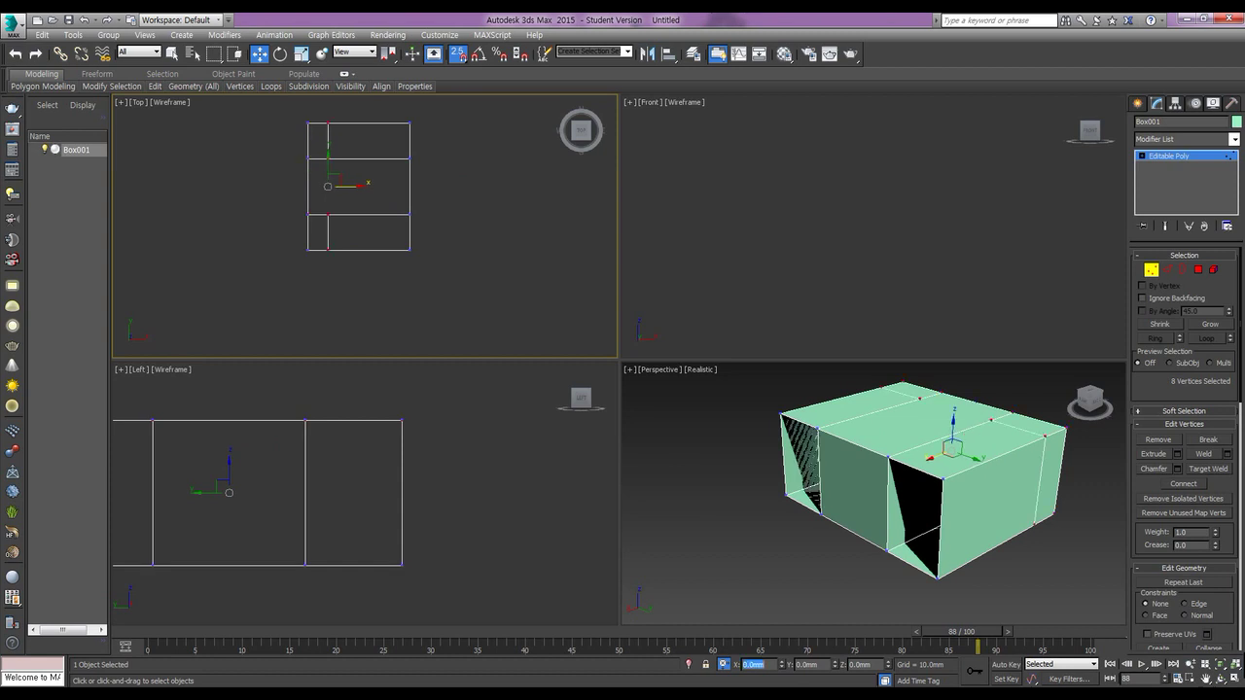
pyautogui.write('14')
pyautogui.press('Return')
pyautogui.write('44')
pyautogui.press('Return')
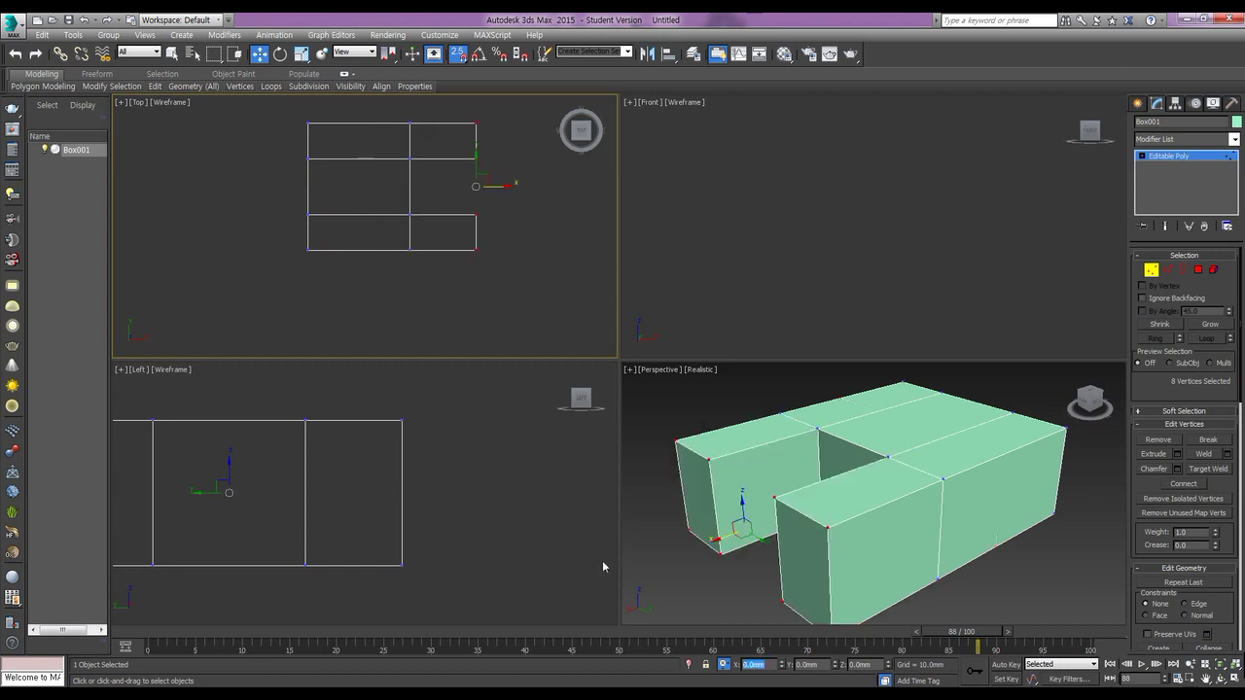
# - Extrude the four top polygons of the two side blocks and their arms upward by 7 mm
pyautogui.moveTo(825, 484); pyautogui.dragTo(827, 434, button='middle')
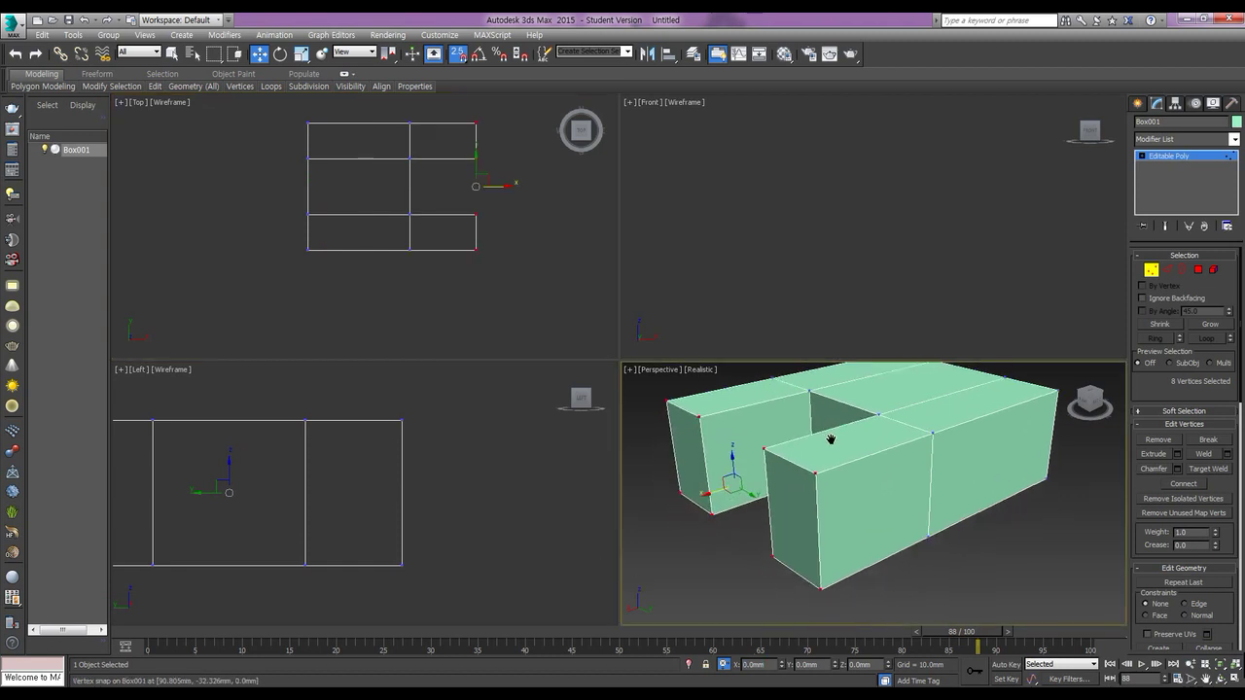
pyautogui.click(1198, 269)
pyautogui.keyDown('alt'); pyautogui.moveTo(1019, 420); pyautogui.dragTo(897, 489, button='middle'); pyautogui.keyUp('alt')
pyautogui.click(896, 488)
pyautogui.keyDown('ctrl'); pyautogui.click(958, 448); pyautogui.keyUp('ctrl')
pyautogui.keyDown('ctrl'); pyautogui.click(776, 411); pyautogui.keyUp('ctrl')
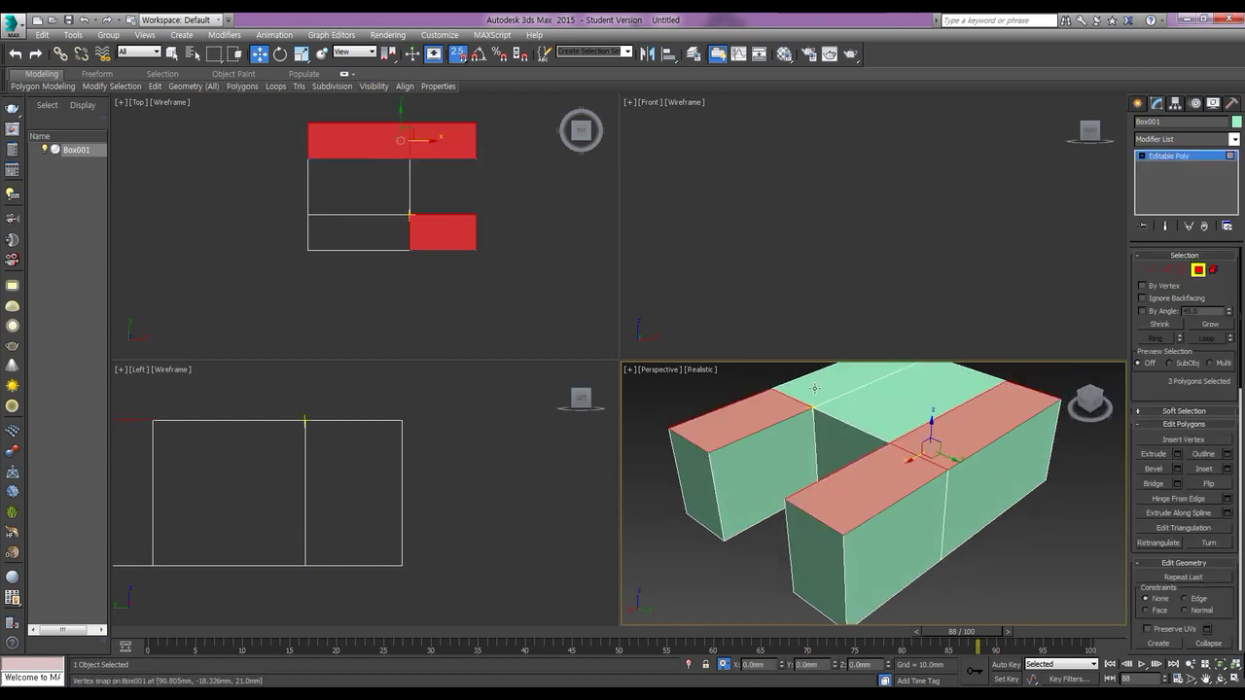
pyautogui.keyDown('ctrl'); pyautogui.click(812, 384); pyautogui.keyUp('ctrl')
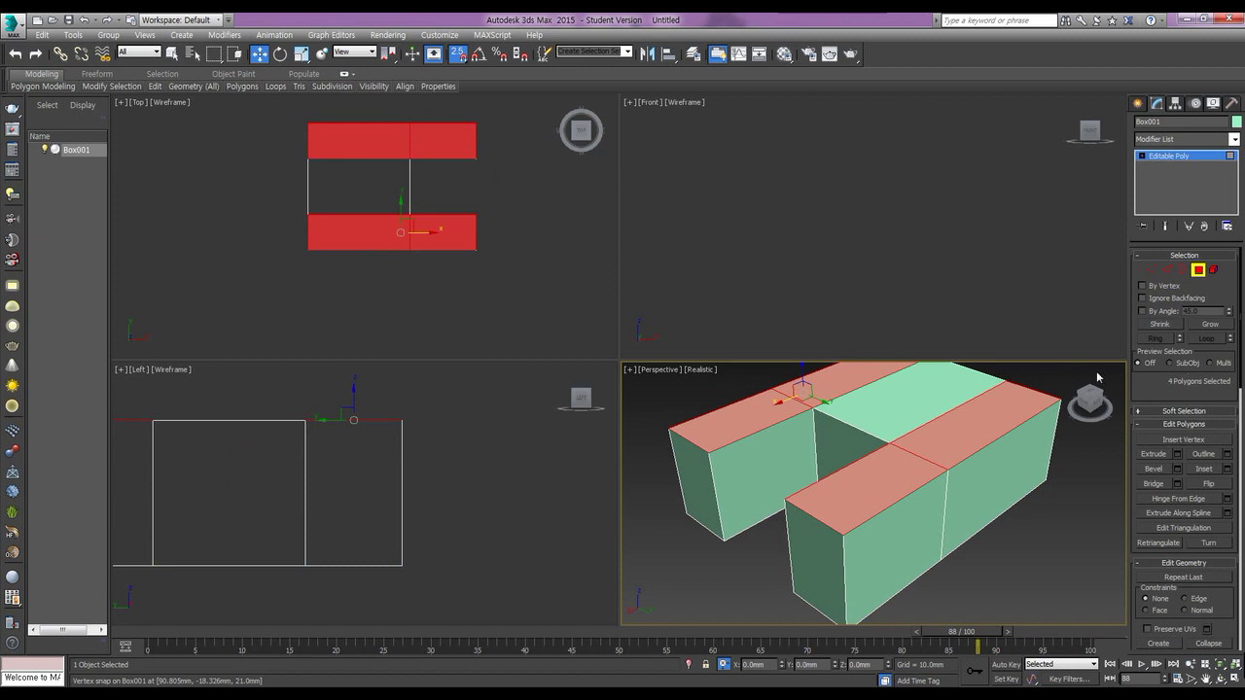
pyautogui.click(1177, 454)
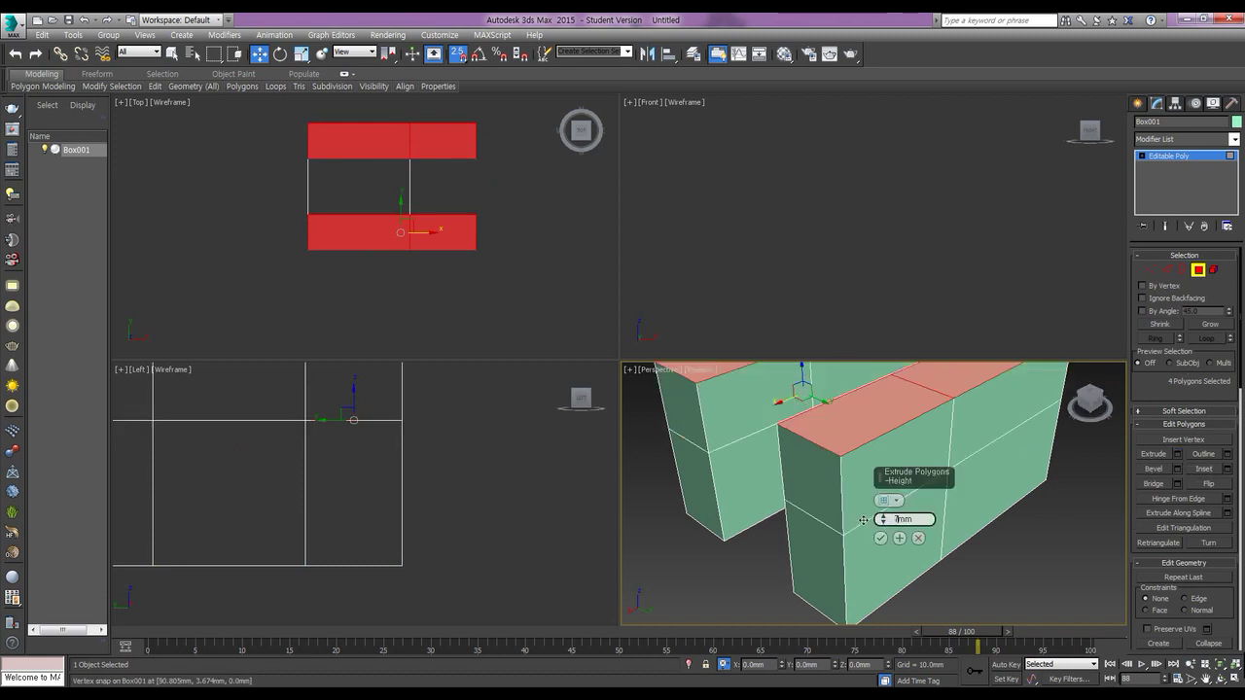
pyautogui.moveTo(862, 516); pyautogui.dragTo(863, 520)
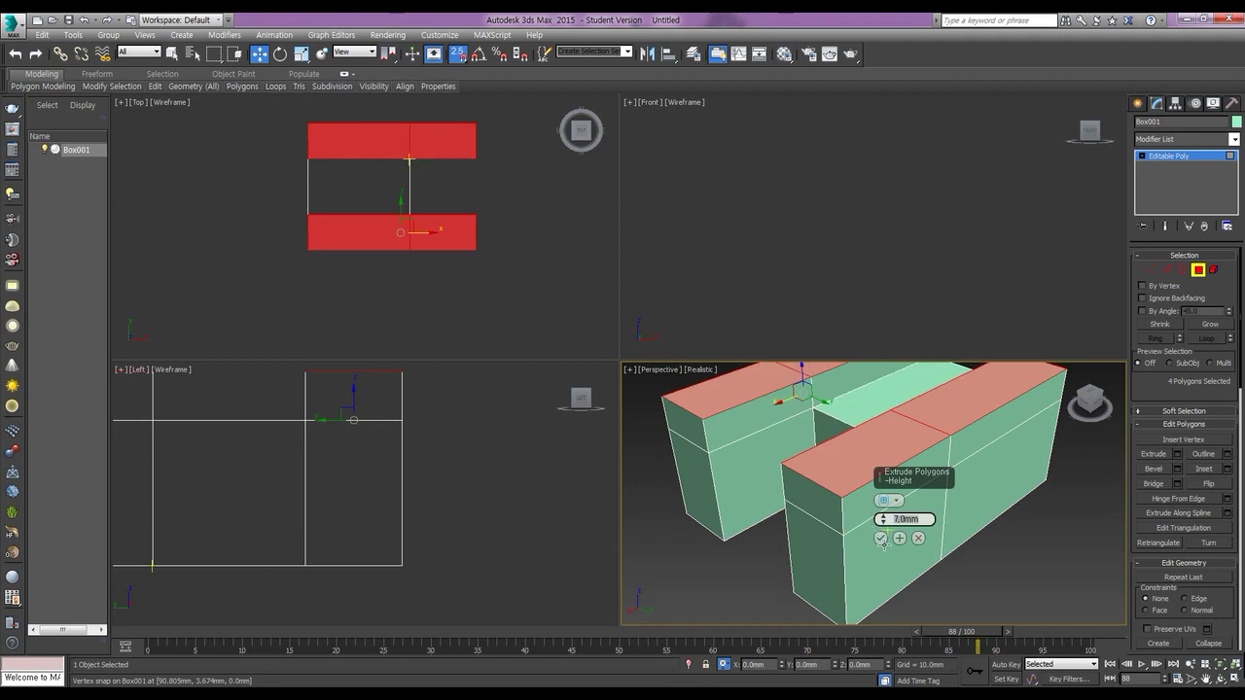
pyautogui.click(880, 539)
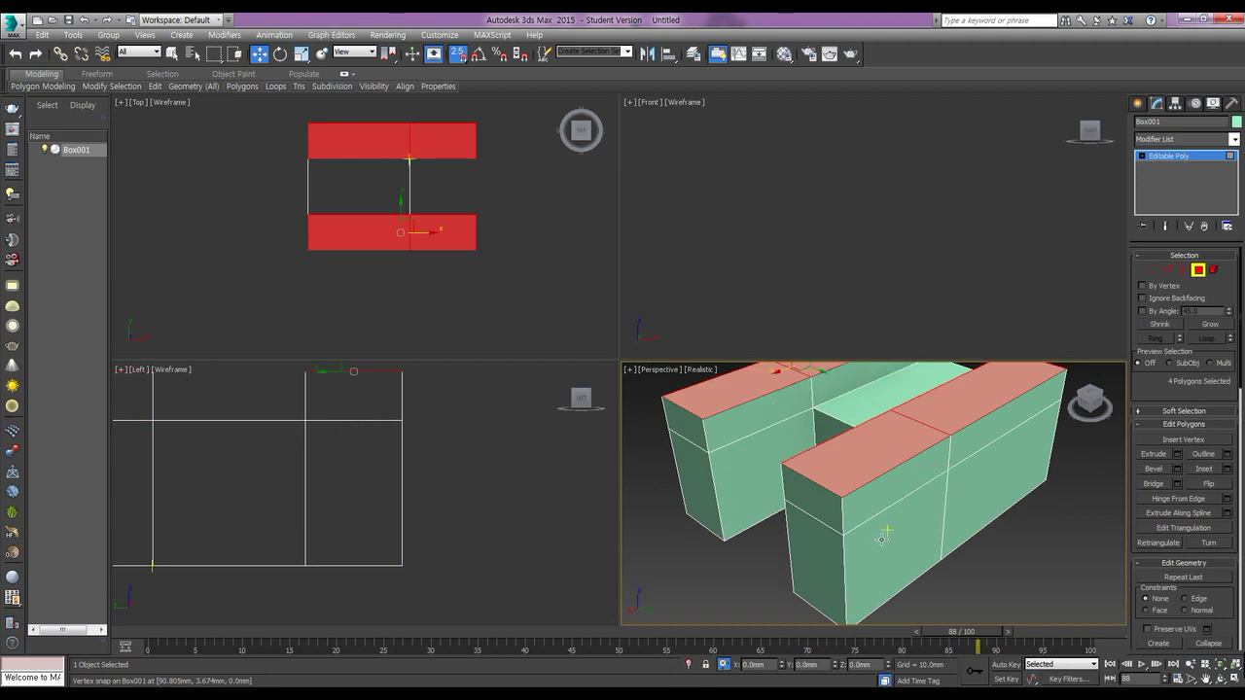
# - Snap the inner end vertices of both arms to the notch's inner corners and weld the overlapping vertices at the second corner
pyautogui.click(1152, 272)
pyautogui.click(522, 251)
pyautogui.moveTo(496, 235); pyautogui.dragTo(414, 214)
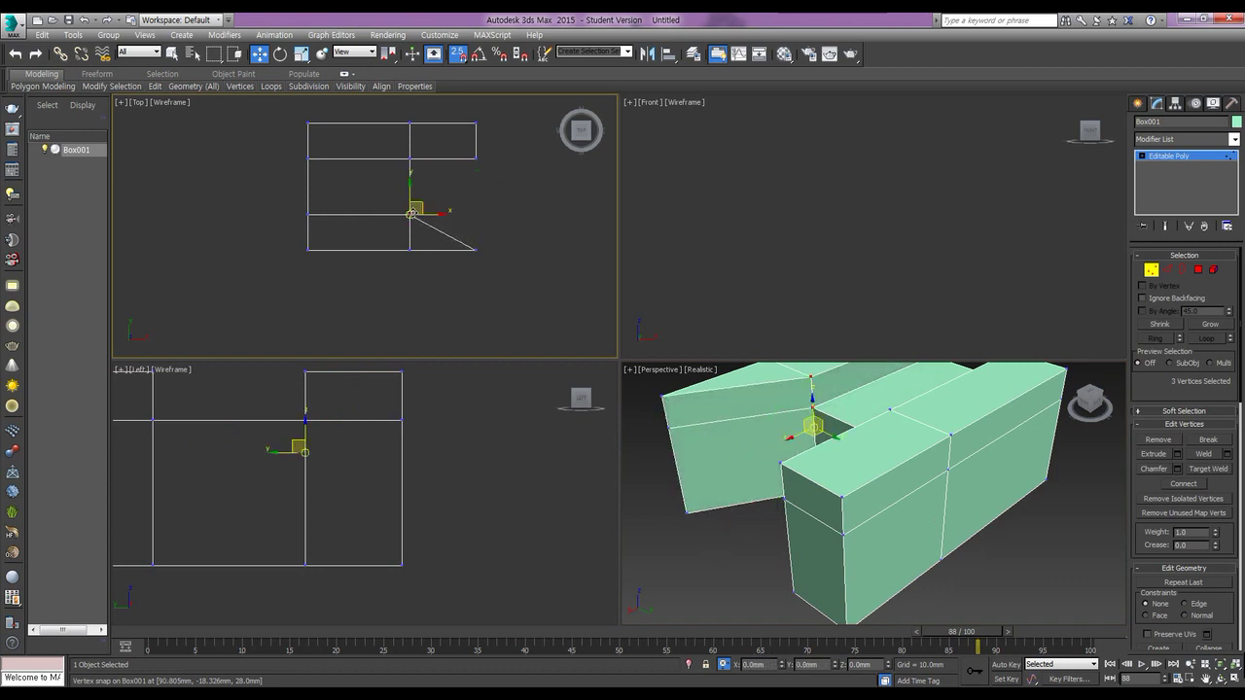
pyautogui.moveTo(495, 184); pyautogui.dragTo(501, 197, button='middle')
pyautogui.moveTo(501, 197); pyautogui.dragTo(409, 174)
pyautogui.click(472, 221)
pyautogui.moveTo(452, 223); pyautogui.dragTo(398, 239)
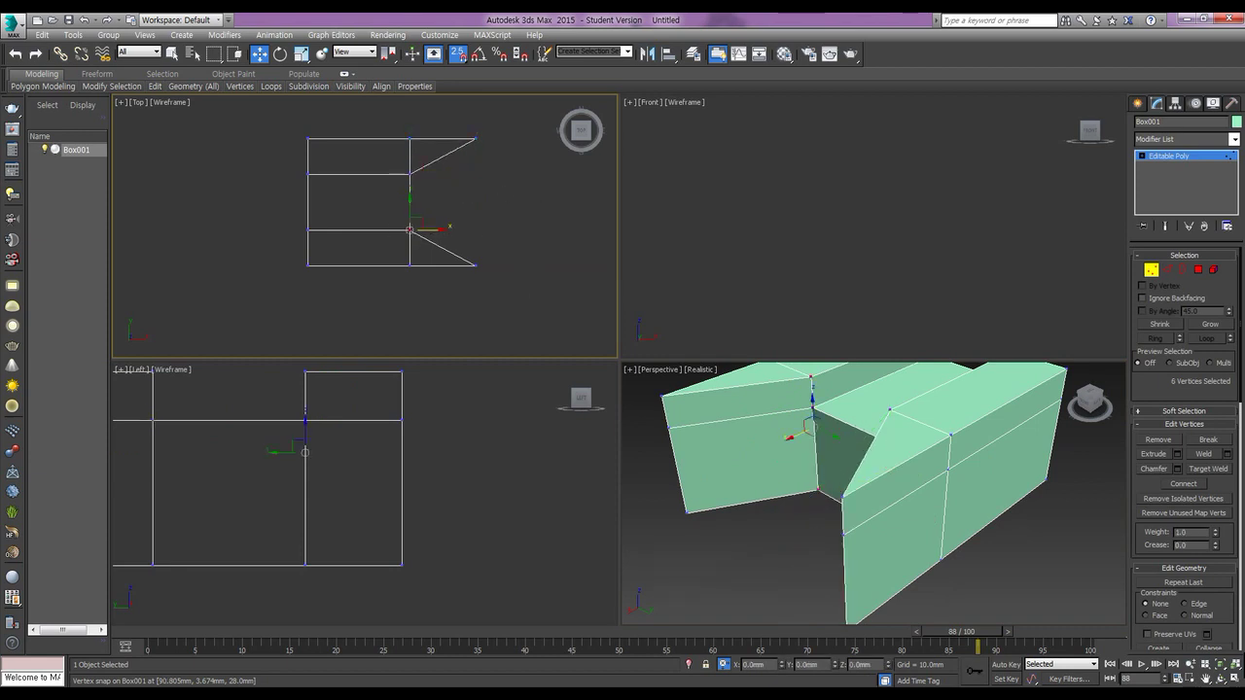
pyautogui.click(1202, 455)
# - Try moving the vertices at the welded notch corner to check that they are joined
pyautogui.click(795, 438)
pyautogui.moveTo(796, 438)
pyautogui.mouseDown()
pyautogui.moveTo(804, 418)
pyautogui.moveTo(799, 457)
pyautogui.mouseUp()
pyautogui.rightClick(799, 457)
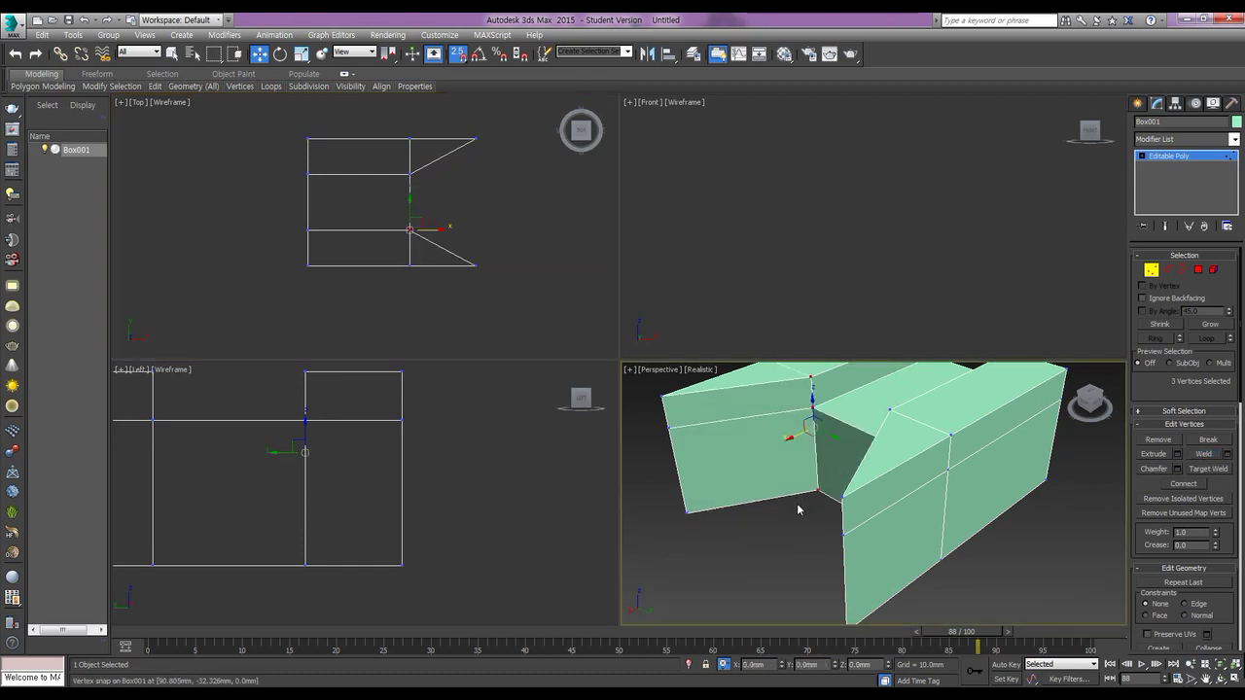
pyautogui.click(808, 407)
pyautogui.moveTo(791, 416); pyautogui.dragTo(825, 457)
pyautogui.rightClick(823, 430)
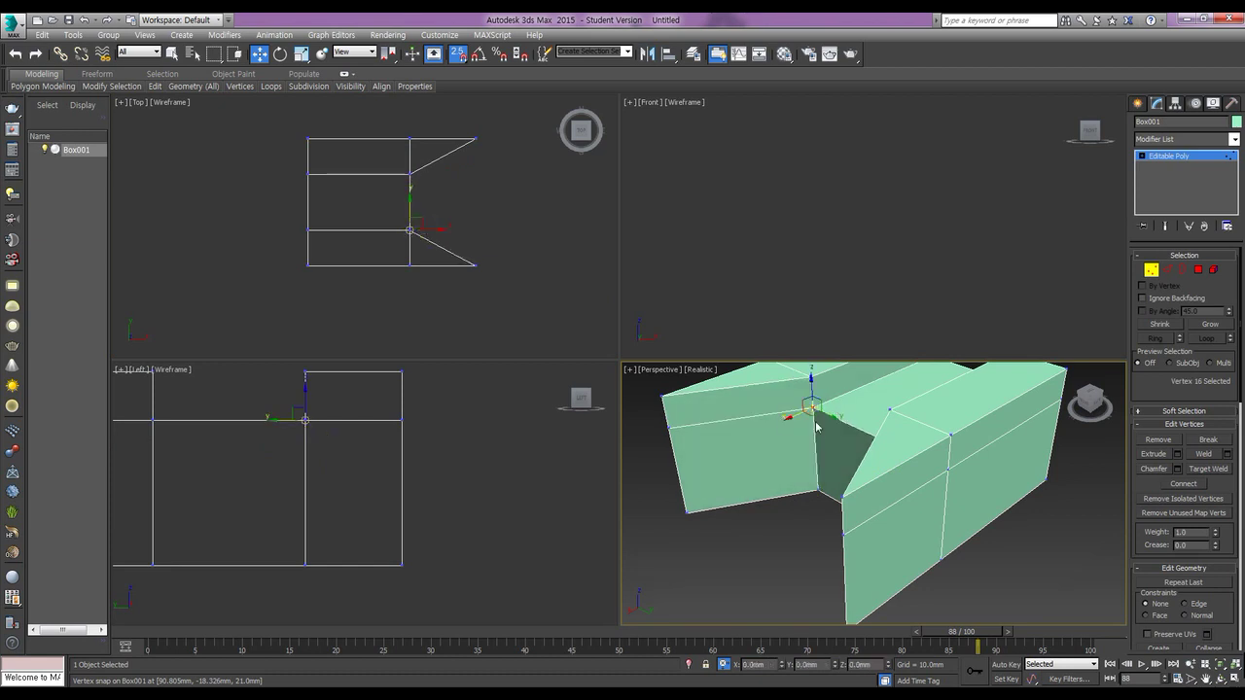
# - Weld the overlapping vertices at the notch's other inner corner, then clear the vertex selection
pyautogui.click(470, 206)
pyautogui.moveTo(445, 197); pyautogui.dragTo(398, 163)
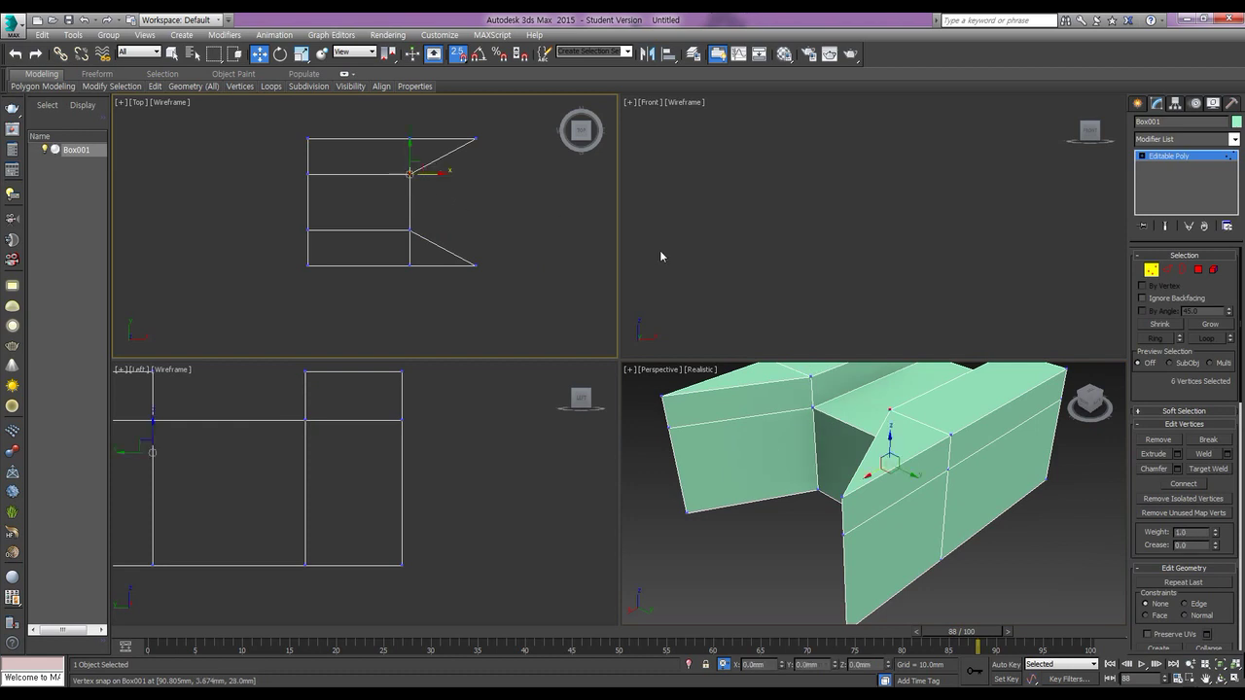
pyautogui.click(1212, 458)
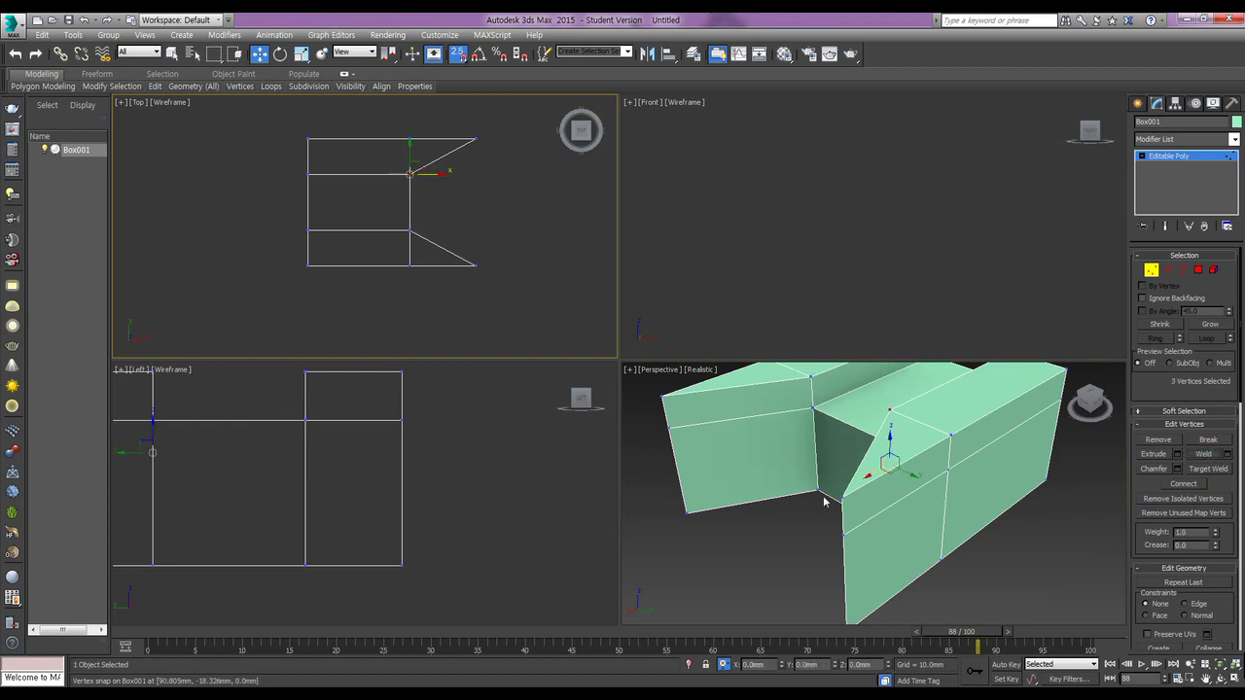
pyautogui.middleClick(856, 491)
pyautogui.scroll(-4, 855, 491)
pyautogui.hotkey('ctrl', 'a')
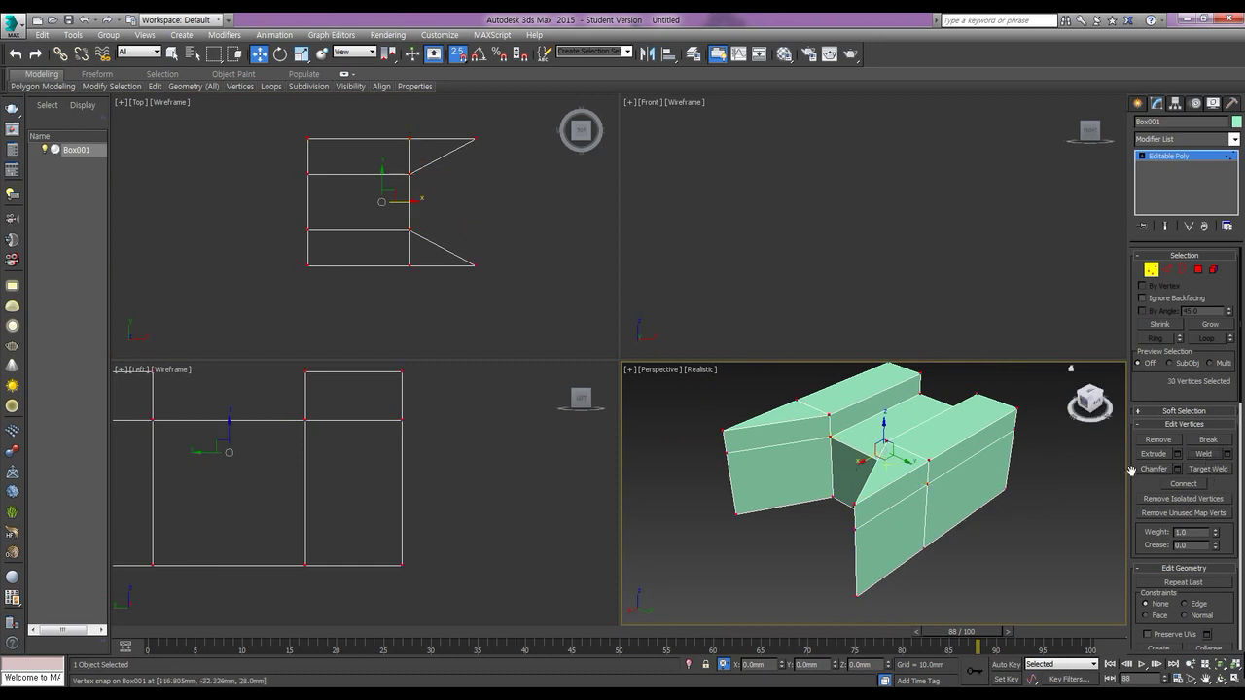
pyautogui.click(1029, 516)
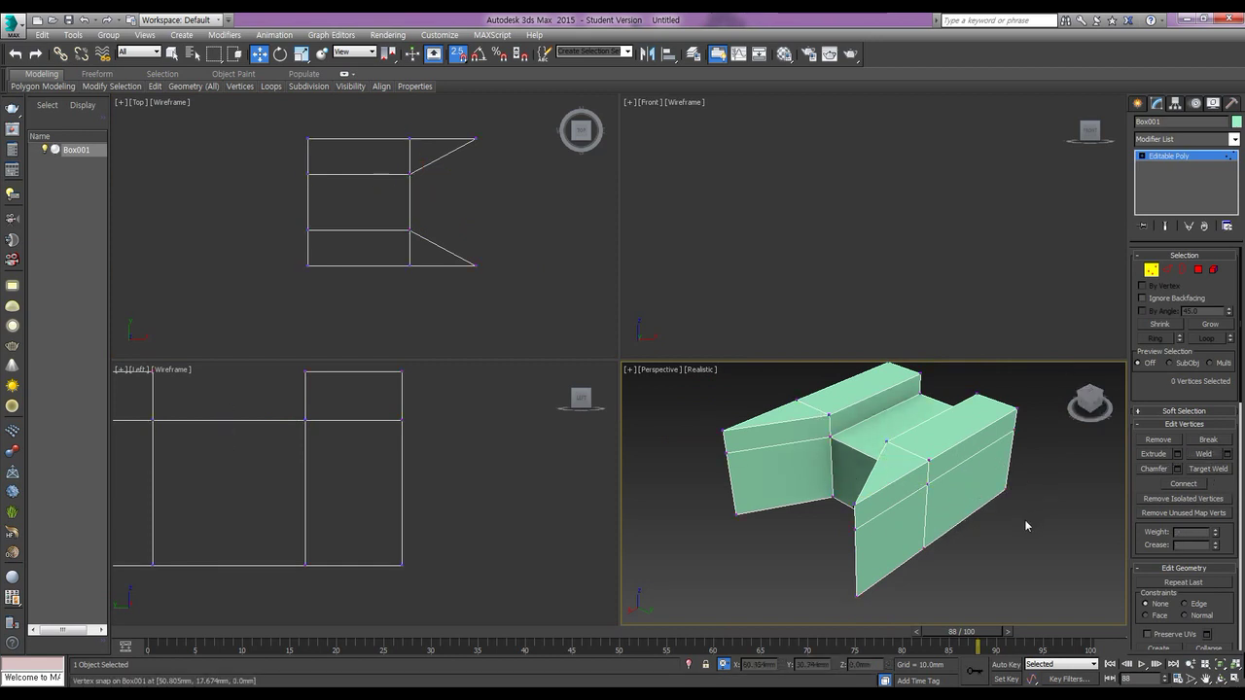
# - Remove the two inner lengthwise edges on the underside of the body
pyautogui.click(1170, 277)
pyautogui.keyDown('alt'); pyautogui.moveTo(931, 508); pyautogui.dragTo(912, 401, button='middle'); pyautogui.keyUp('alt')
pyautogui.click(907, 468)
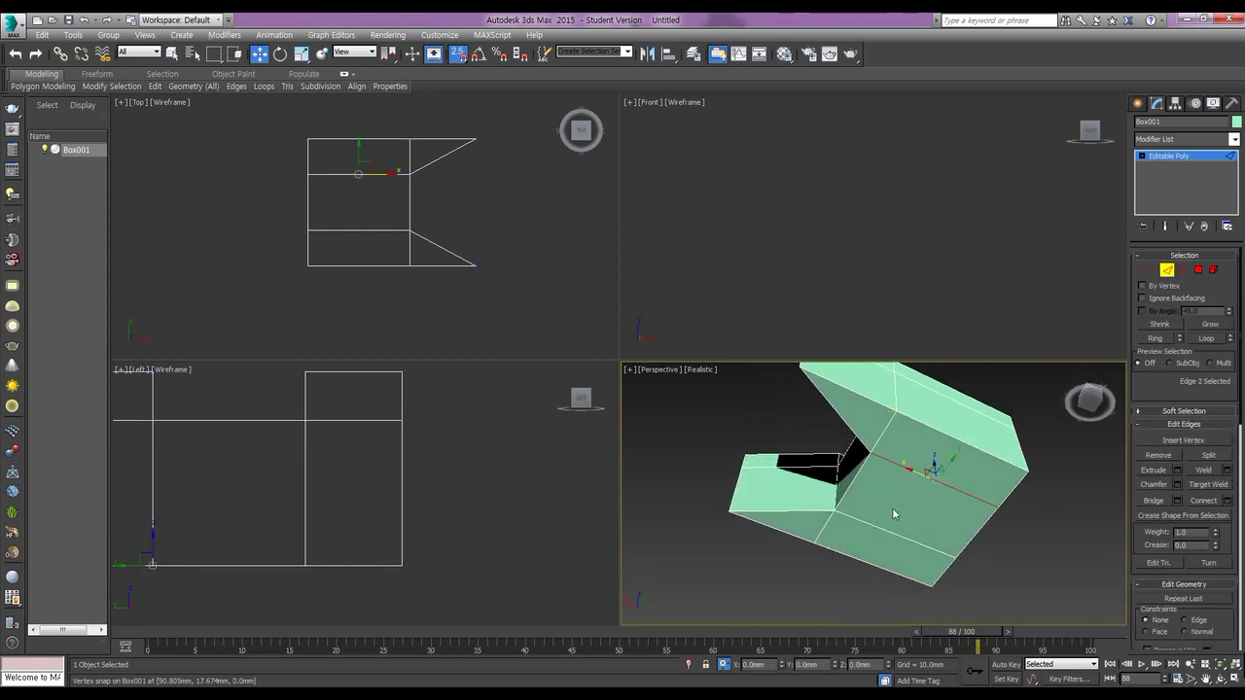
pyautogui.click(874, 528)
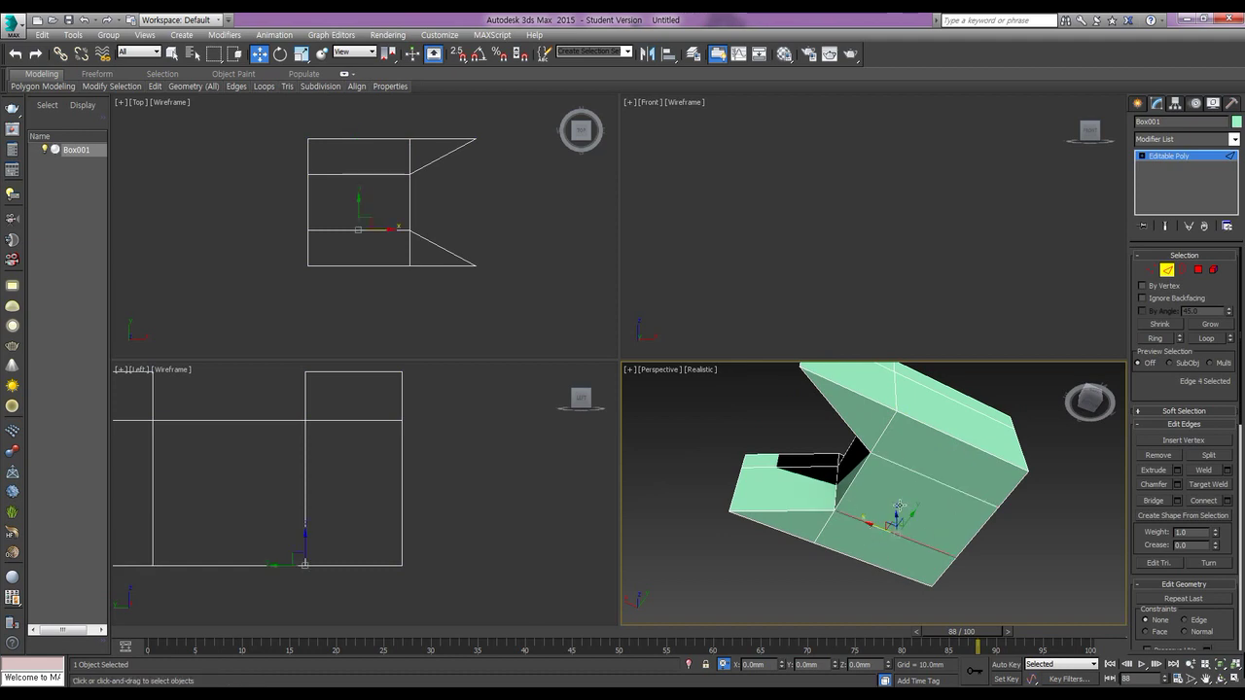
pyautogui.keyDown('ctrl'); pyautogui.click(934, 479); pyautogui.keyUp('ctrl')
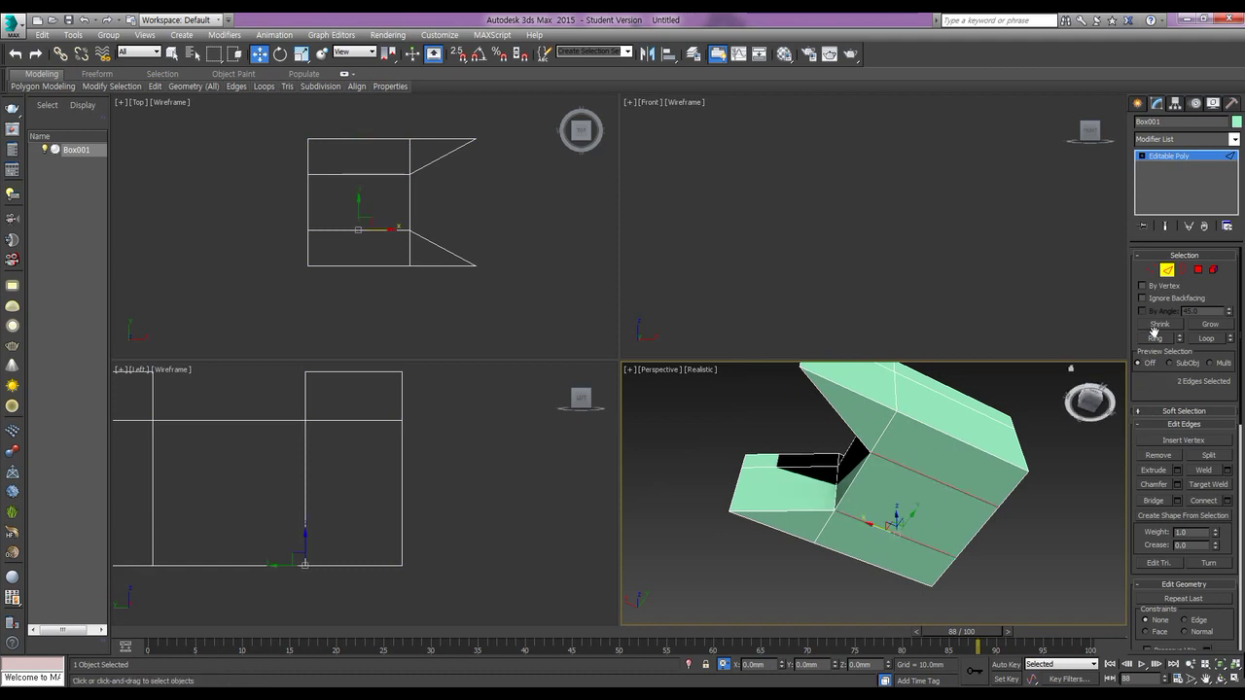
pyautogui.click(1155, 457)
# - Connect the two outer lengthwise edges of the body's underside with 2 segments to add two crosswise edges
pyautogui.click(969, 439)
pyautogui.click(882, 569)
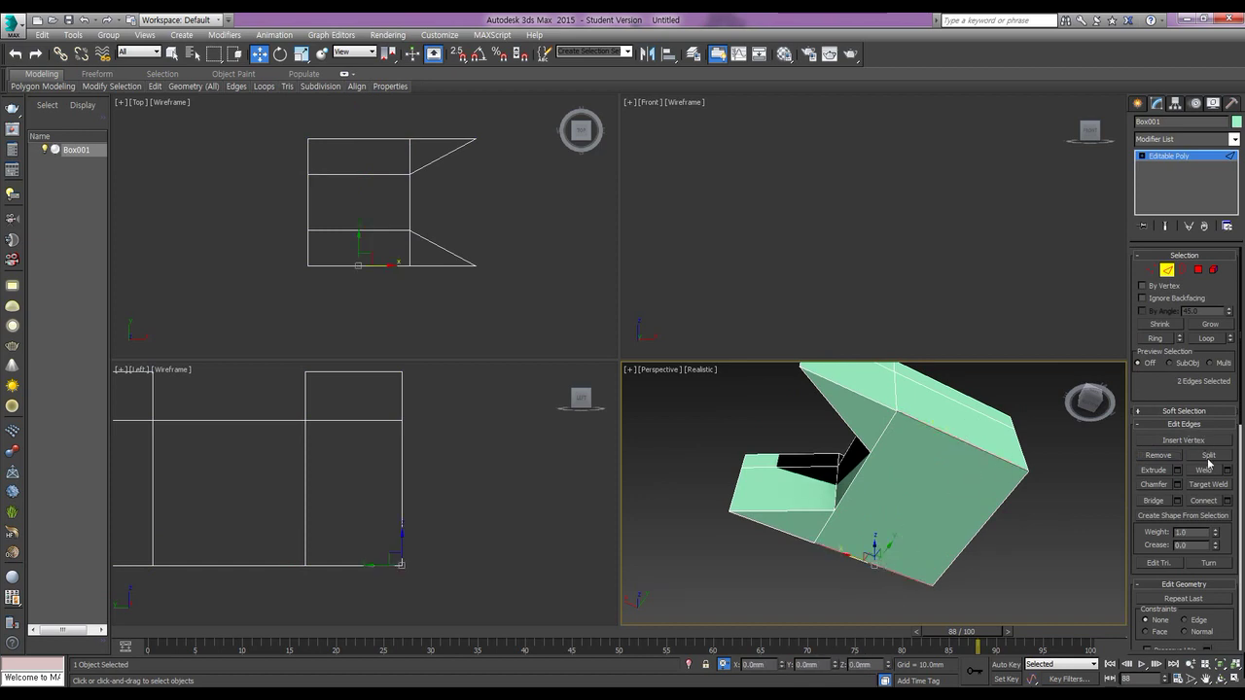
pyautogui.click(1226, 501)
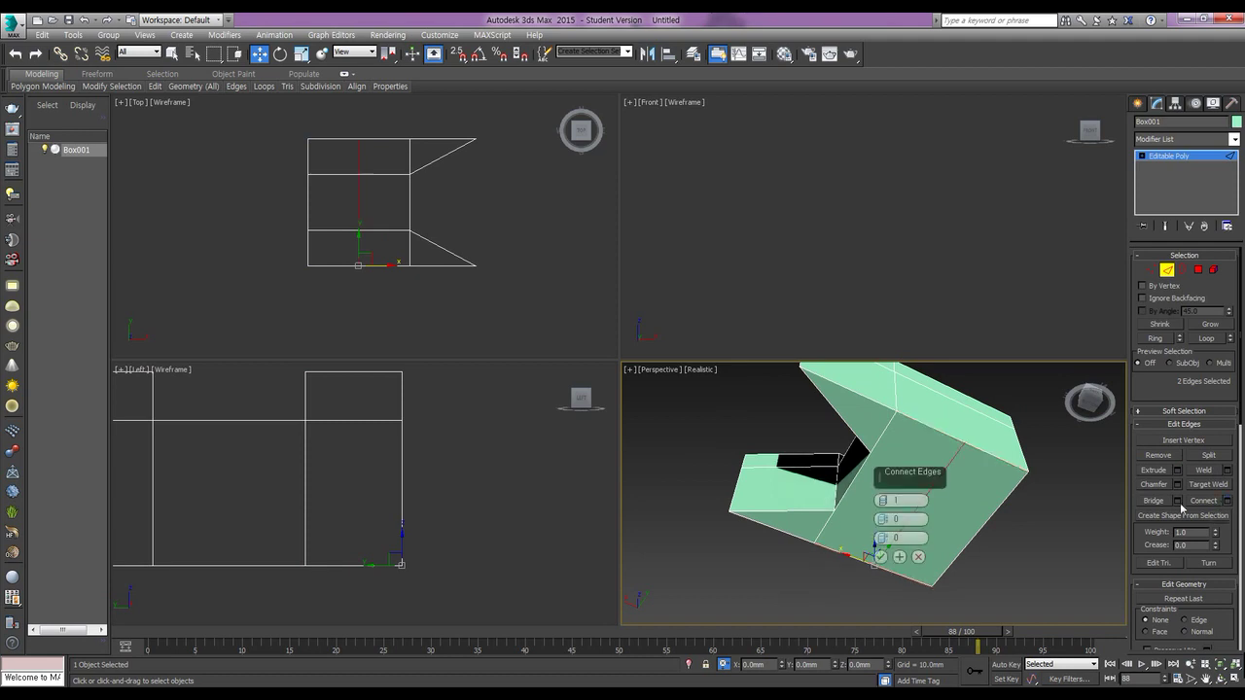
pyautogui.moveTo(883, 500); pyautogui.dragTo(953, 435)
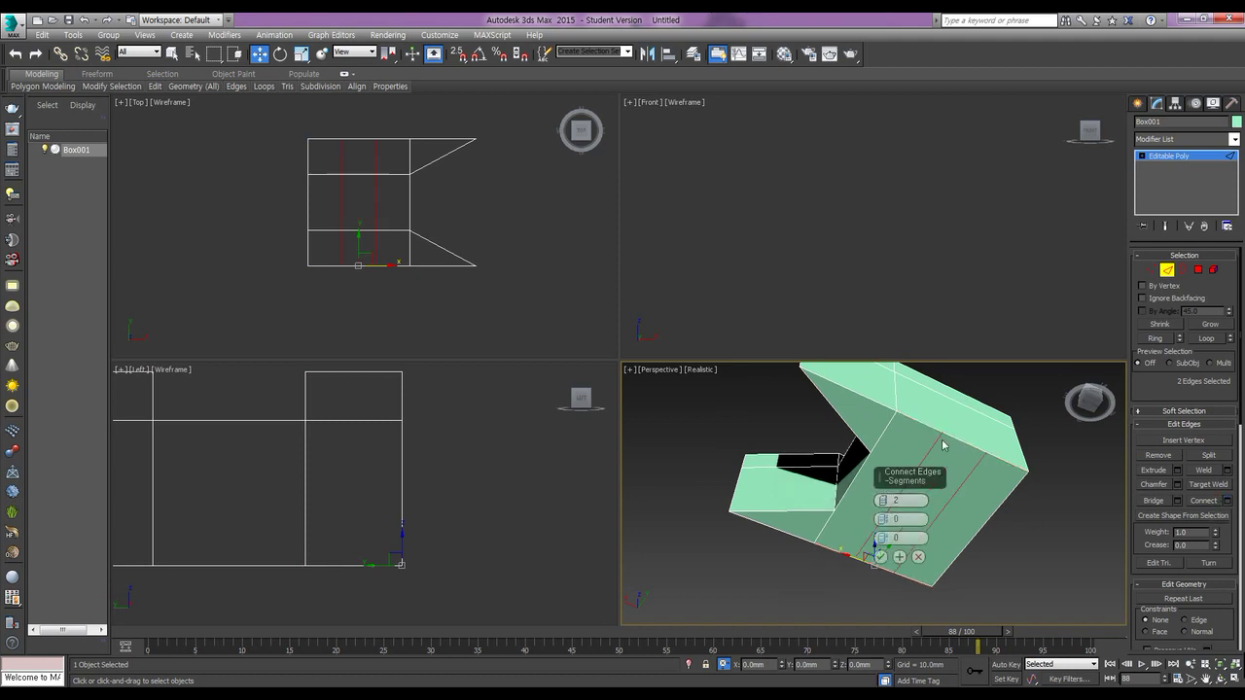
pyautogui.click(881, 558)
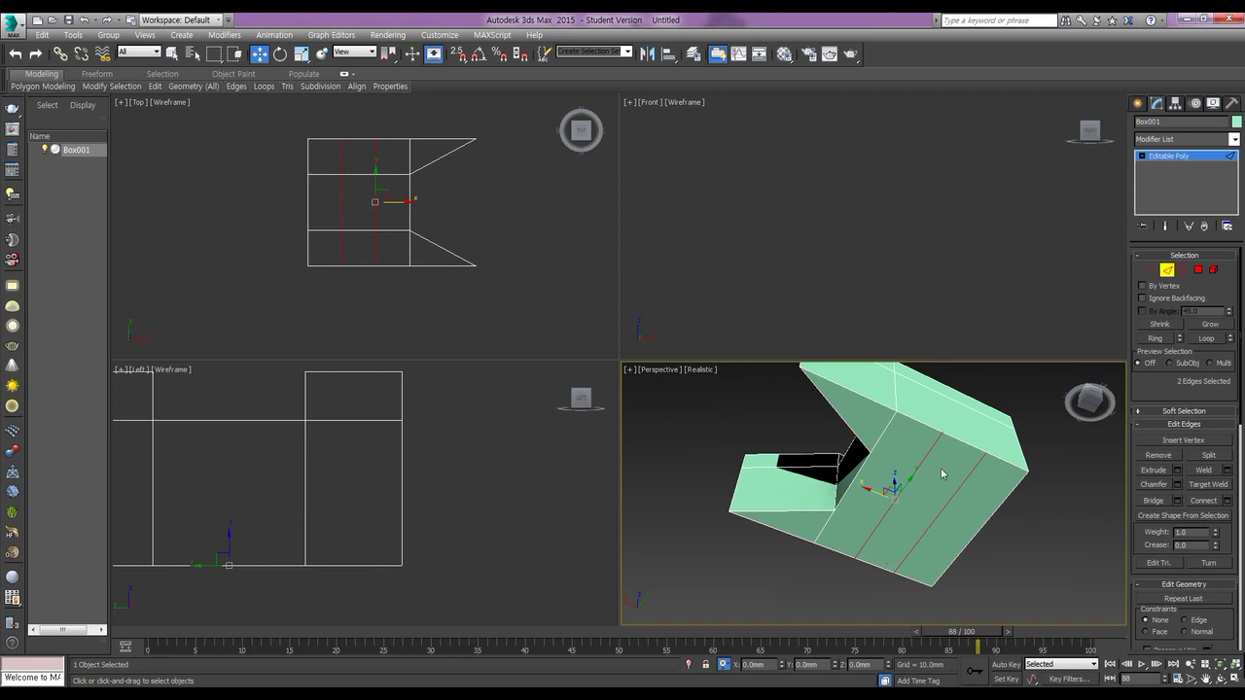
# - Snap the rear crosswise edge's vertices to the body's back edge, then offset them 8 mm forward along X
pyautogui.click(1150, 270)
pyautogui.moveTo(332, 127); pyautogui.dragTo(355, 292)
pyautogui.click(458, 53)
pyautogui.moveTo(362, 201); pyautogui.dragTo(328, 201)
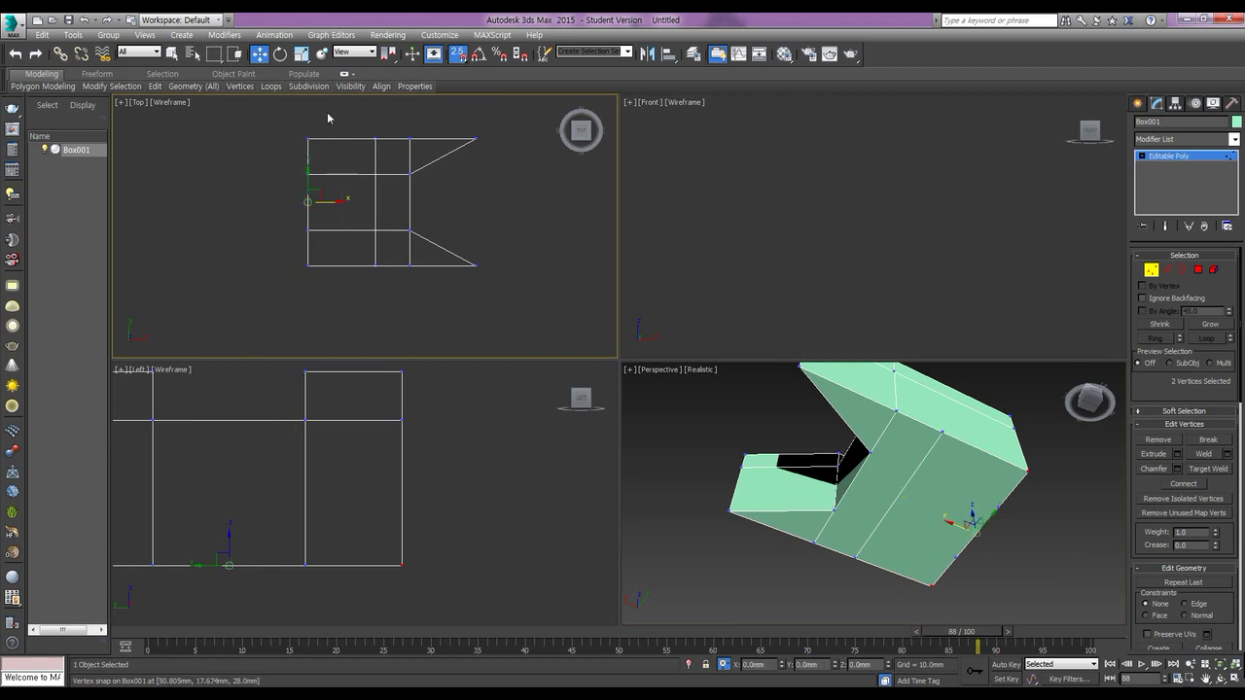
pyautogui.click(739, 665)
pyautogui.write('20')
pyautogui.press('Return')
# - Snap the other crosswise edge's vertices onto the rear one, then offset them about 14 mm forward along X
pyautogui.moveTo(328, 263); pyautogui.dragTo(376, 263)
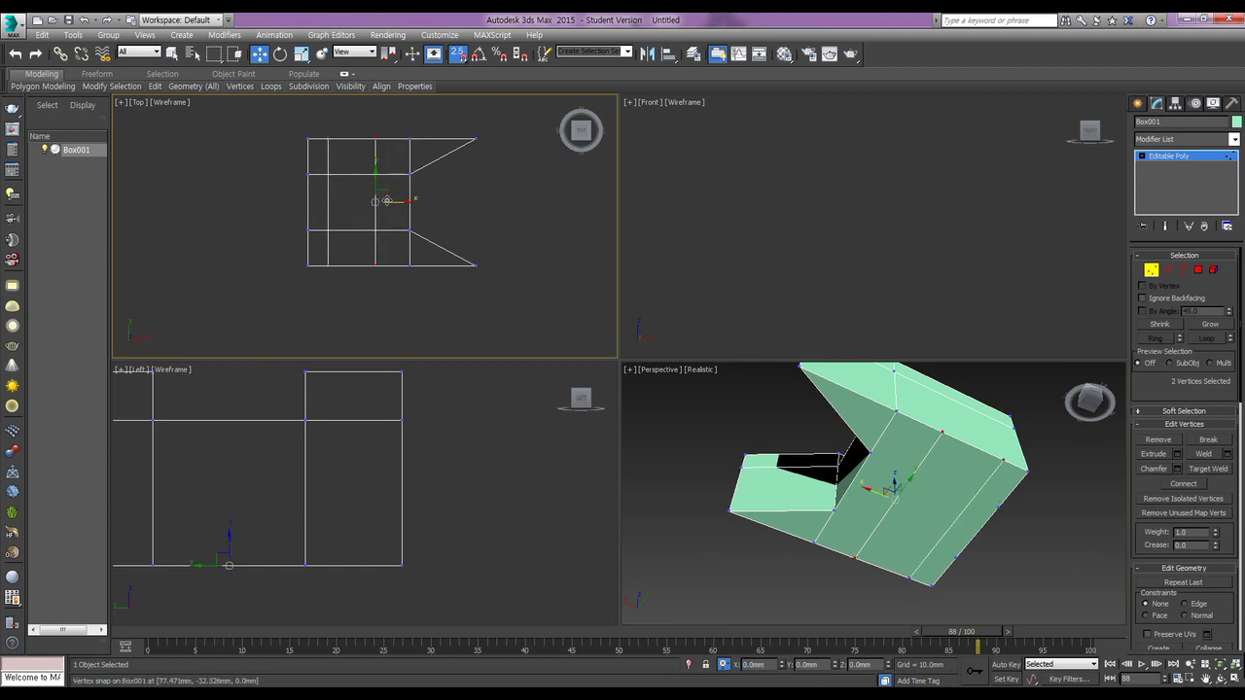
pyautogui.moveTo(394, 202); pyautogui.dragTo(328, 263)
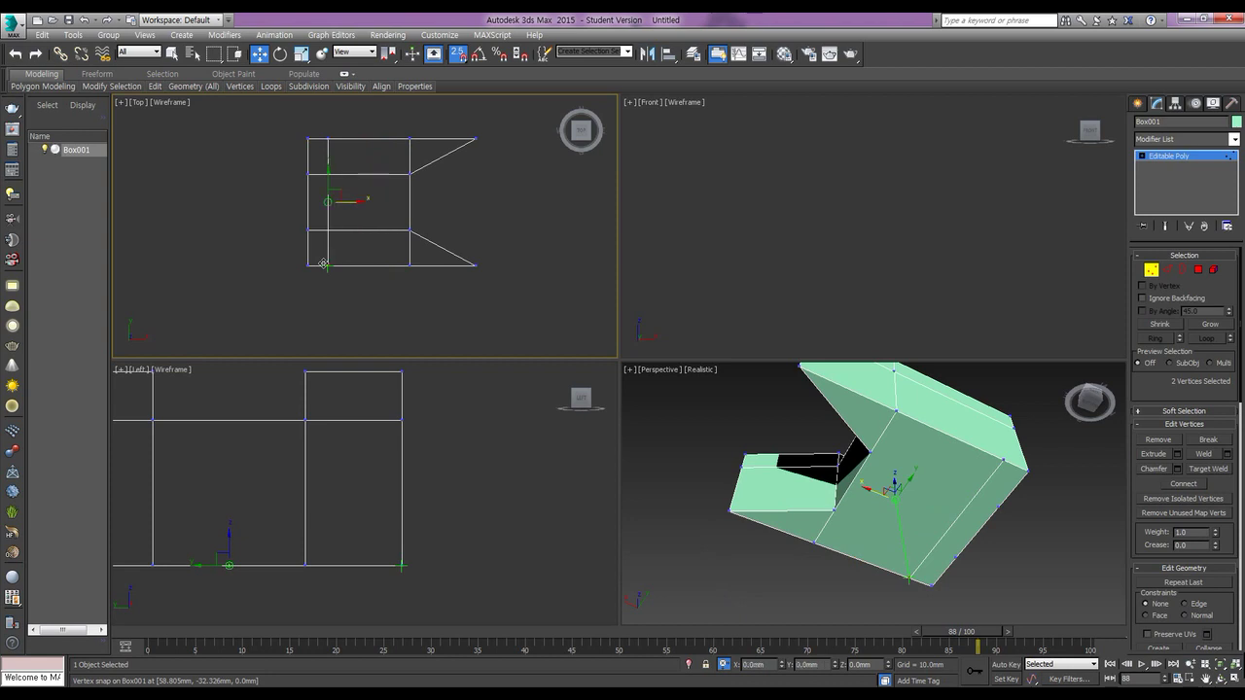
pyautogui.click(771, 664)
pyautogui.write('40')
pyautogui.press('Return')
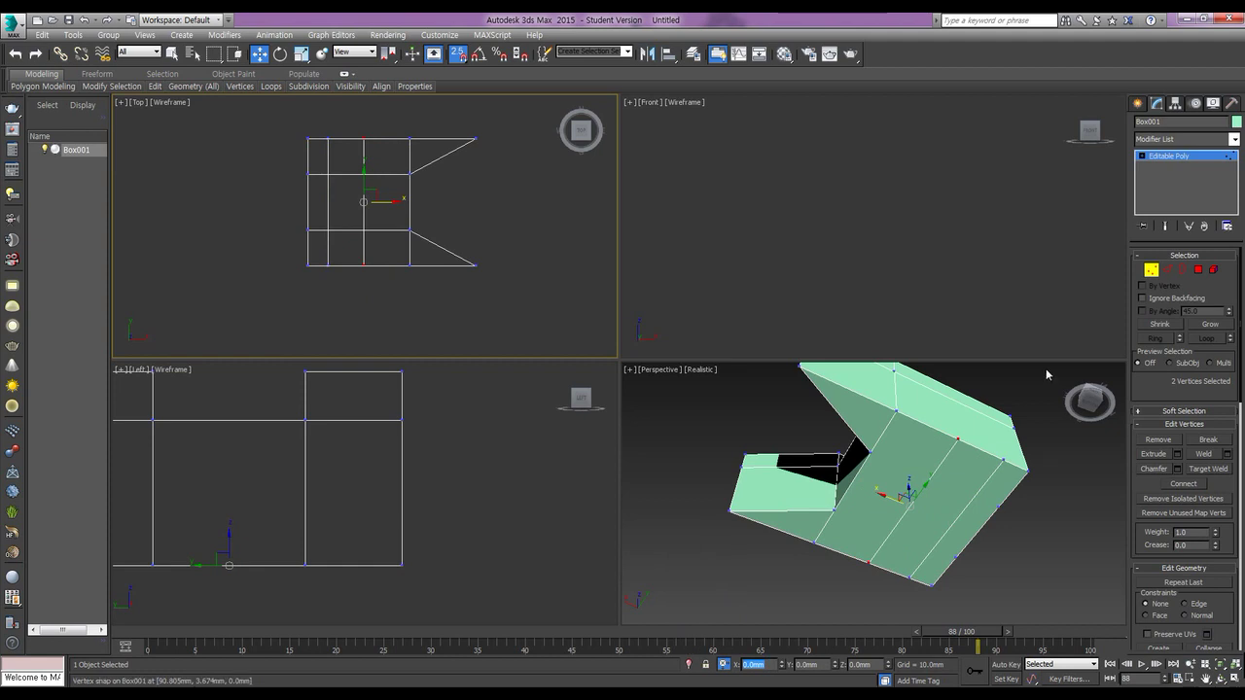
# - Extrude the underside strip between the two crosswise edges by -14 mm to cut a channel into the body
pyautogui.click(1198, 269)
pyautogui.click(930, 498)
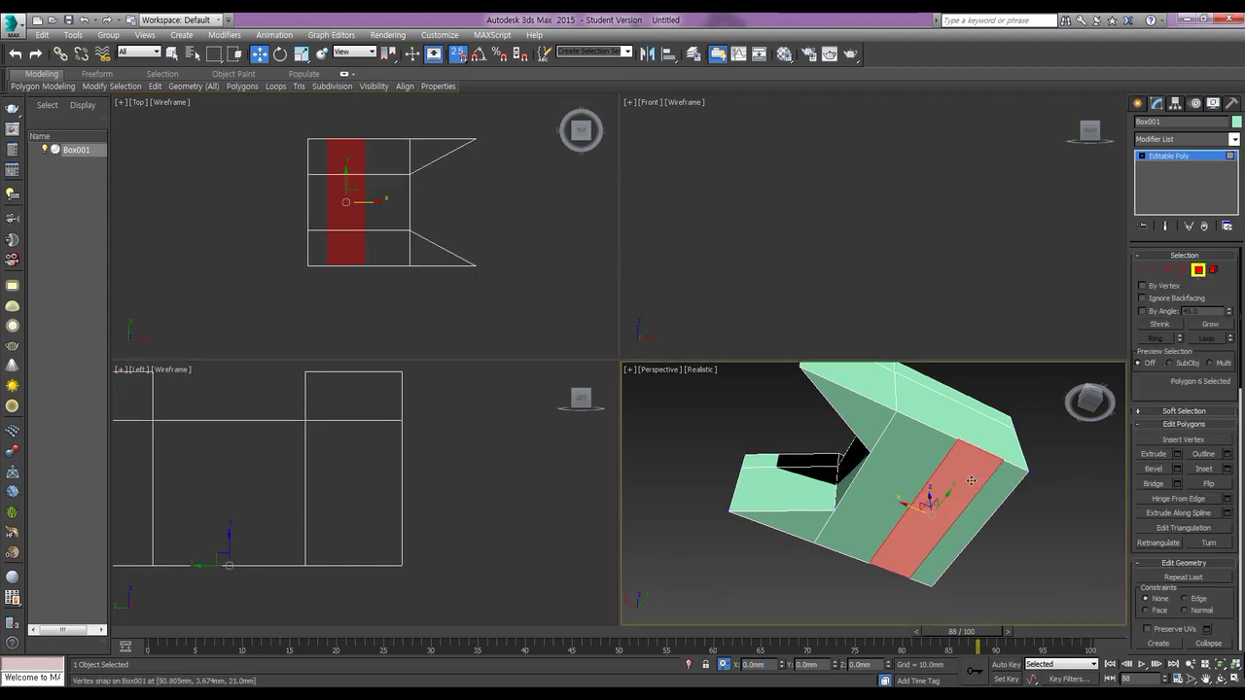
pyautogui.click(1027, 547)
pyautogui.click(957, 512)
pyautogui.keyDown('alt'); pyautogui.moveTo(980, 467); pyautogui.dragTo(1187, 470, button='middle'); pyautogui.keyUp('alt')
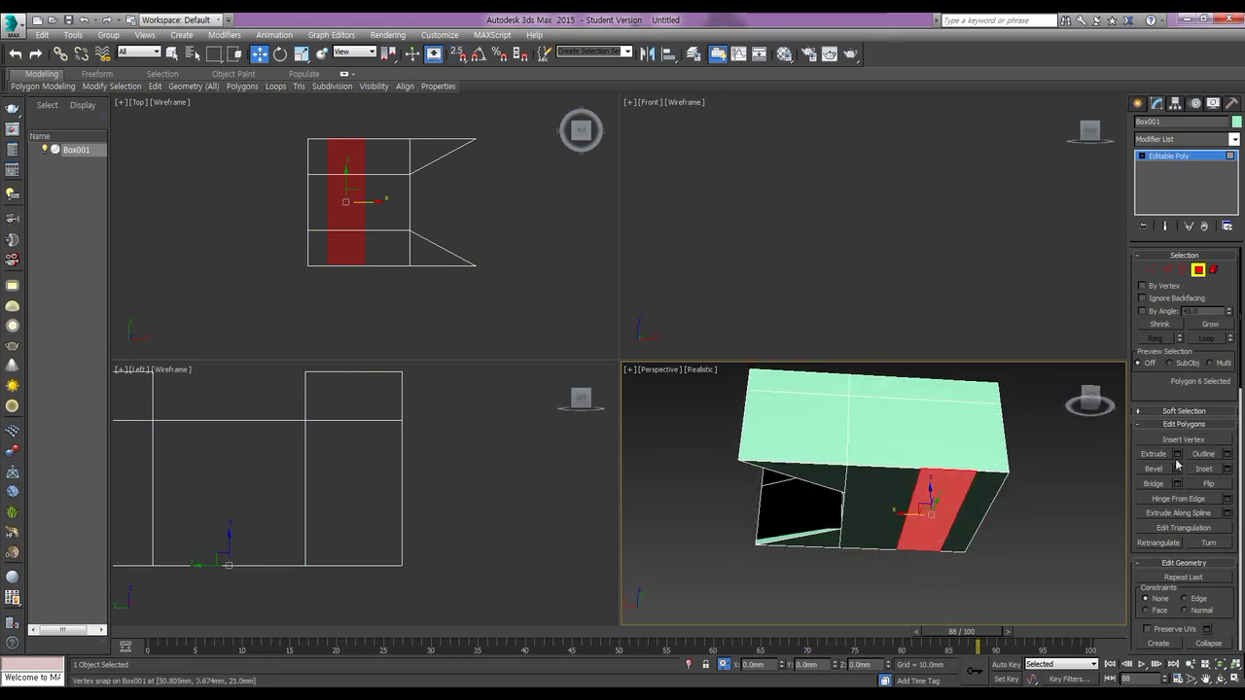
pyautogui.click(1177, 454)
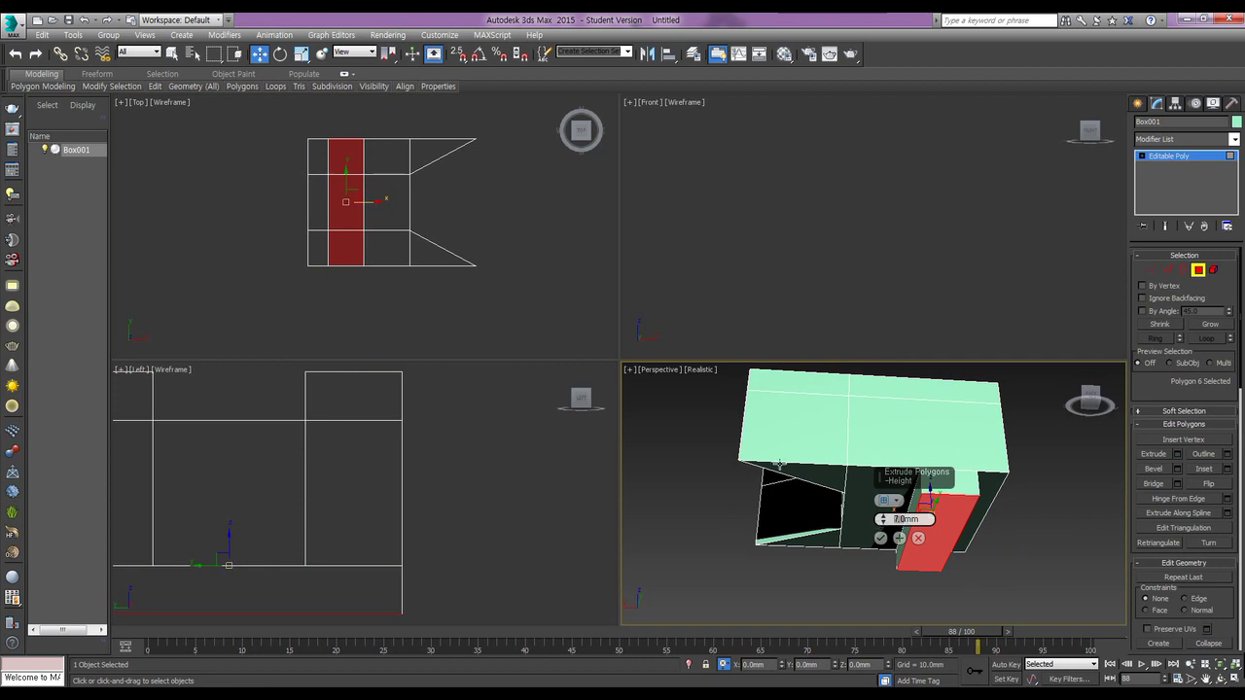
pyautogui.write('-14')
pyautogui.press('Return')
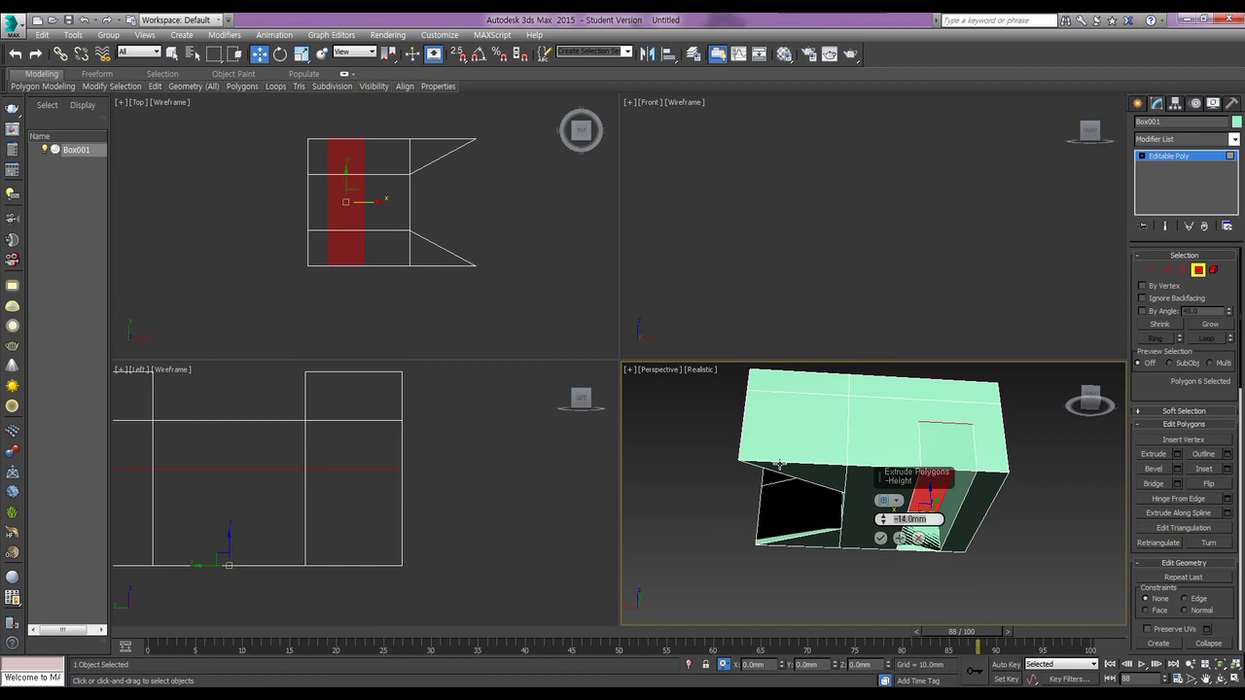
pyautogui.click(880, 539)
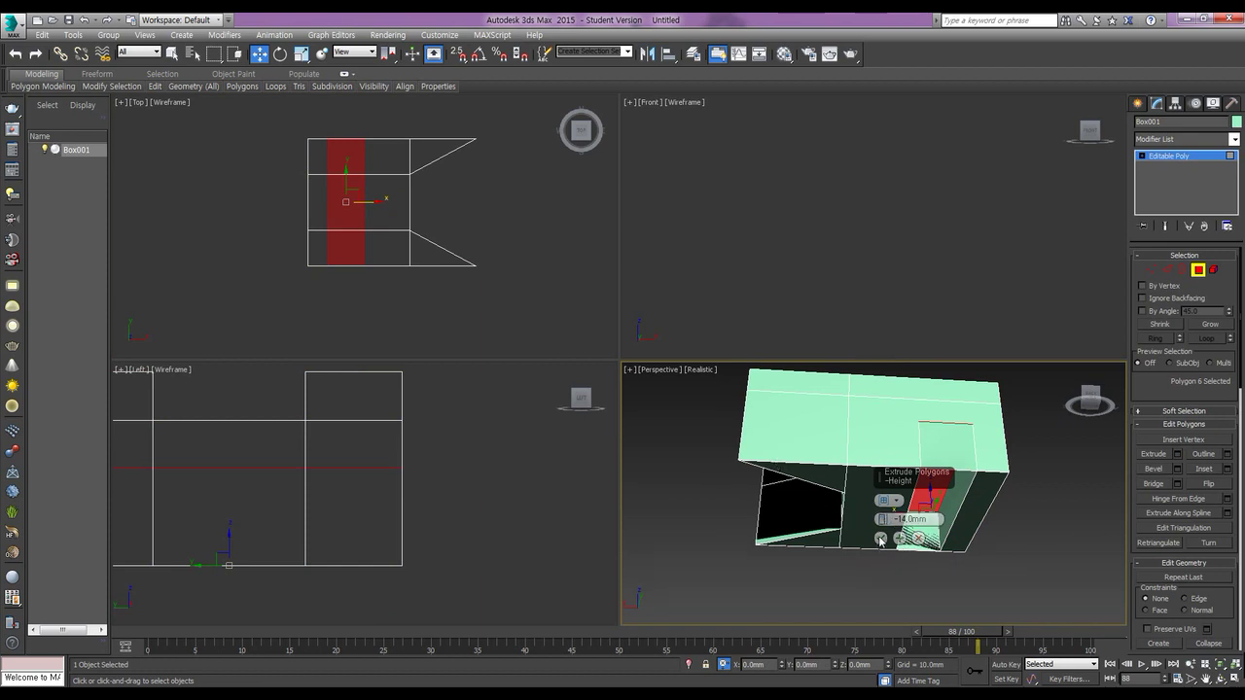
# - Delete the body's side polygons around the channel and the channel's end polygons so it runs through both sides
pyautogui.keyDown('alt'); pyautogui.moveTo(893, 512); pyautogui.dragTo(906, 519, button='middle'); pyautogui.keyUp('alt')
pyautogui.click(991, 437)
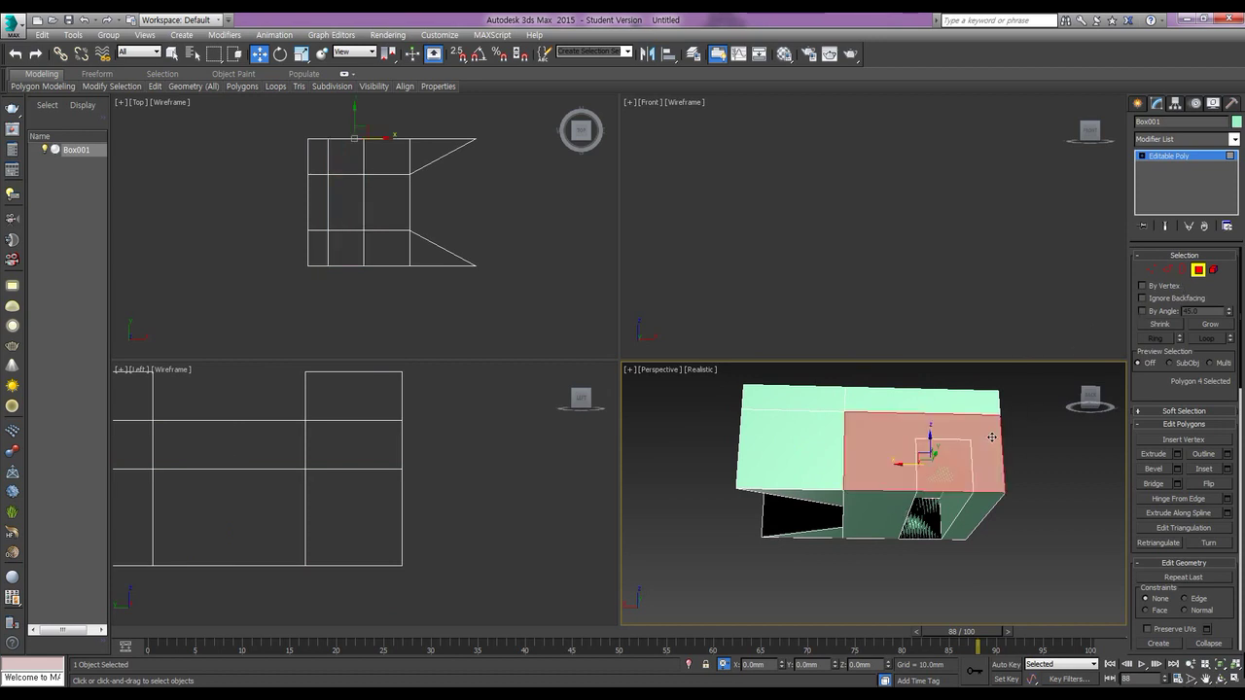
pyautogui.press('Delete')
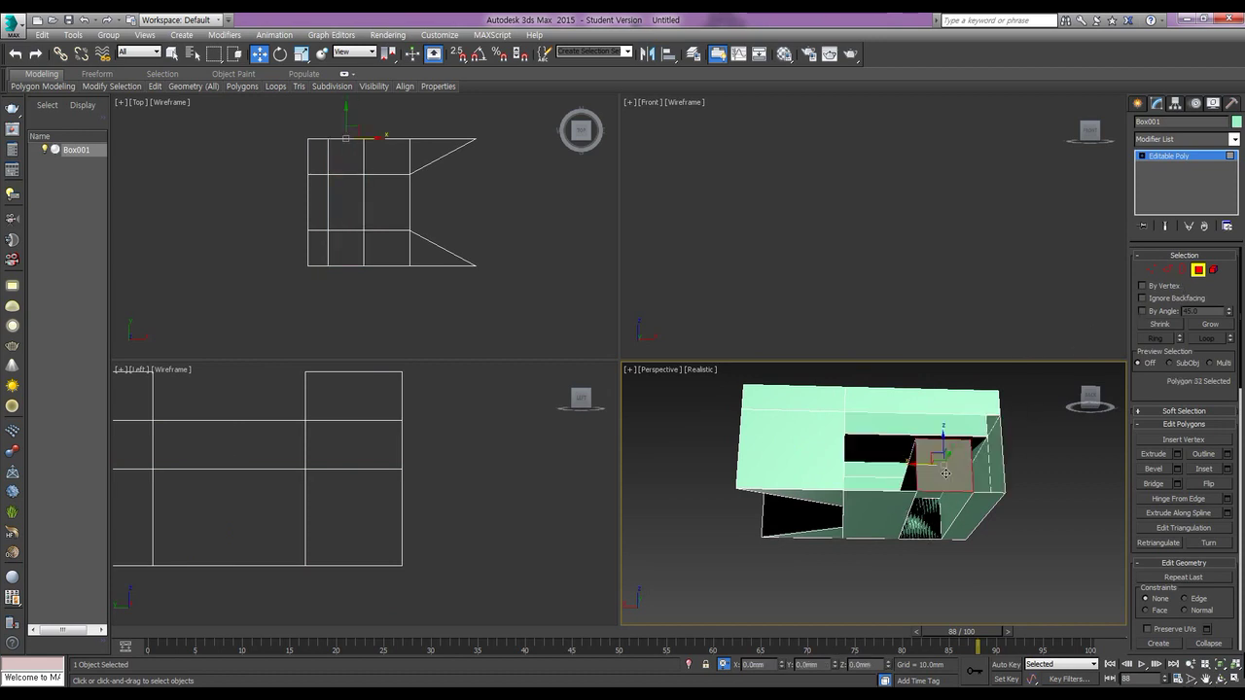
pyautogui.click(932, 523)
pyautogui.press('Delete')
pyautogui.click(924, 525)
pyautogui.press('Delete')
pyautogui.keyDown('alt'); pyautogui.moveTo(932, 472); pyautogui.dragTo(922, 491, button='middle'); pyautogui.keyUp('alt')
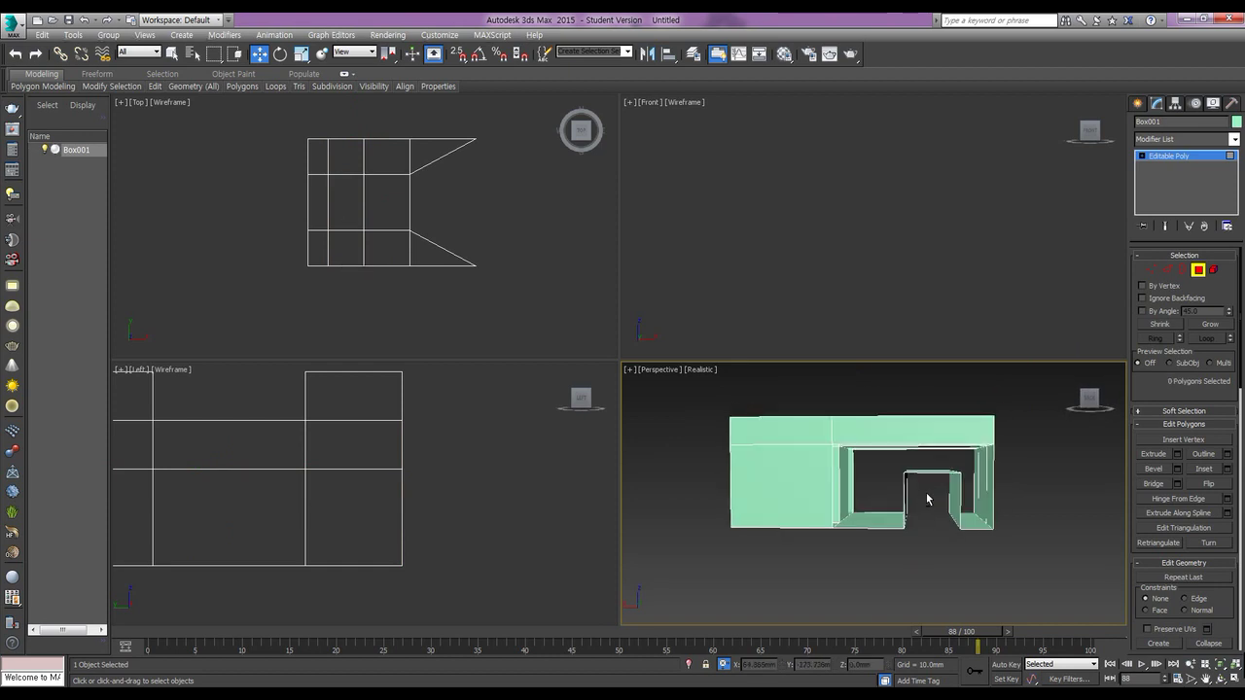
# - Cap the open borders around the channel on both sides of the body
pyautogui.click(1182, 269)
pyautogui.click(990, 449)
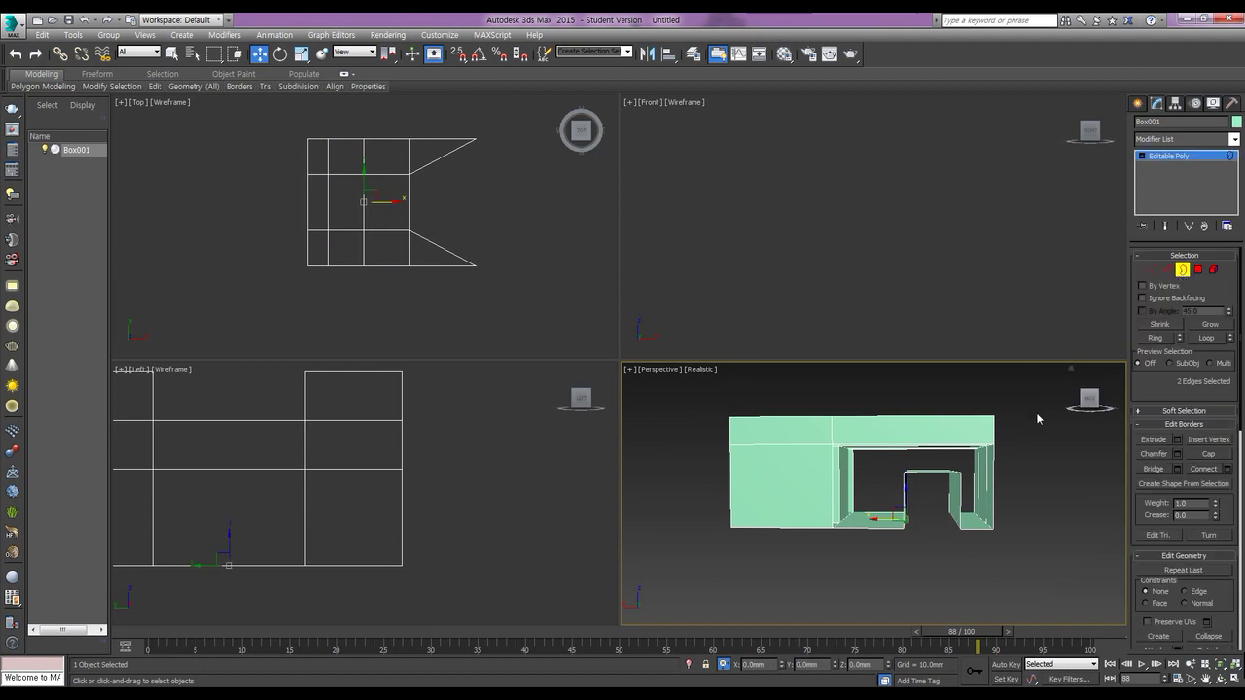
pyautogui.click(992, 450)
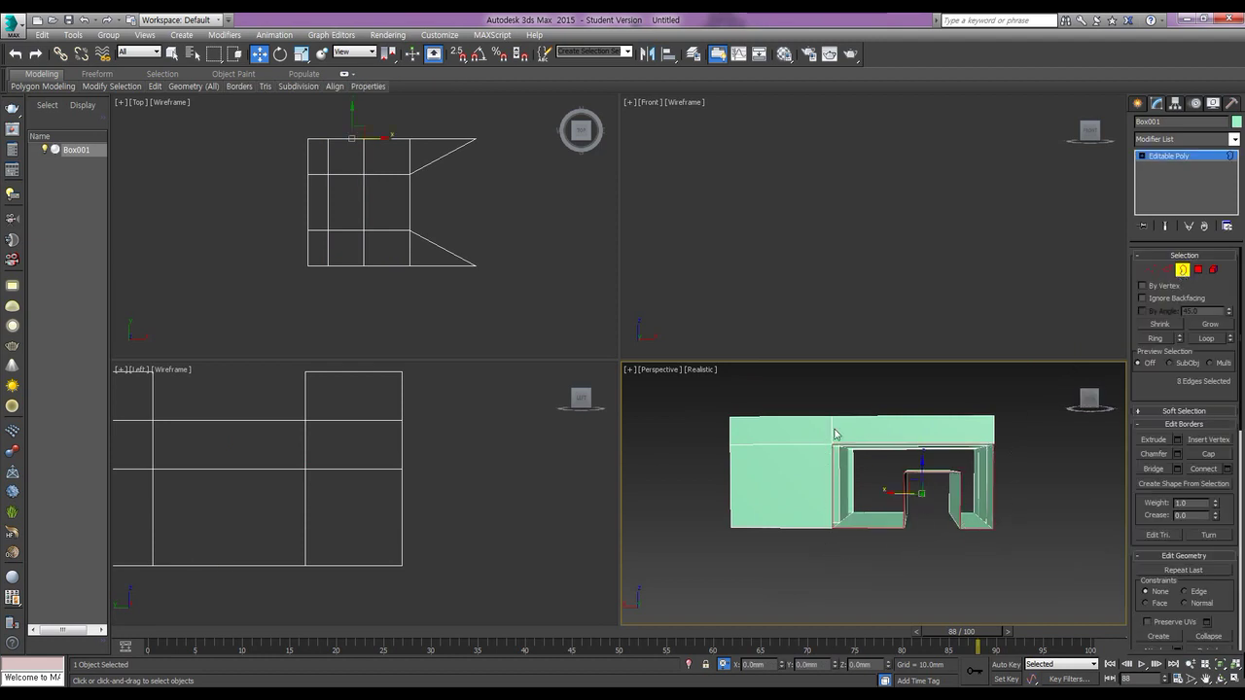
pyautogui.click(1207, 455)
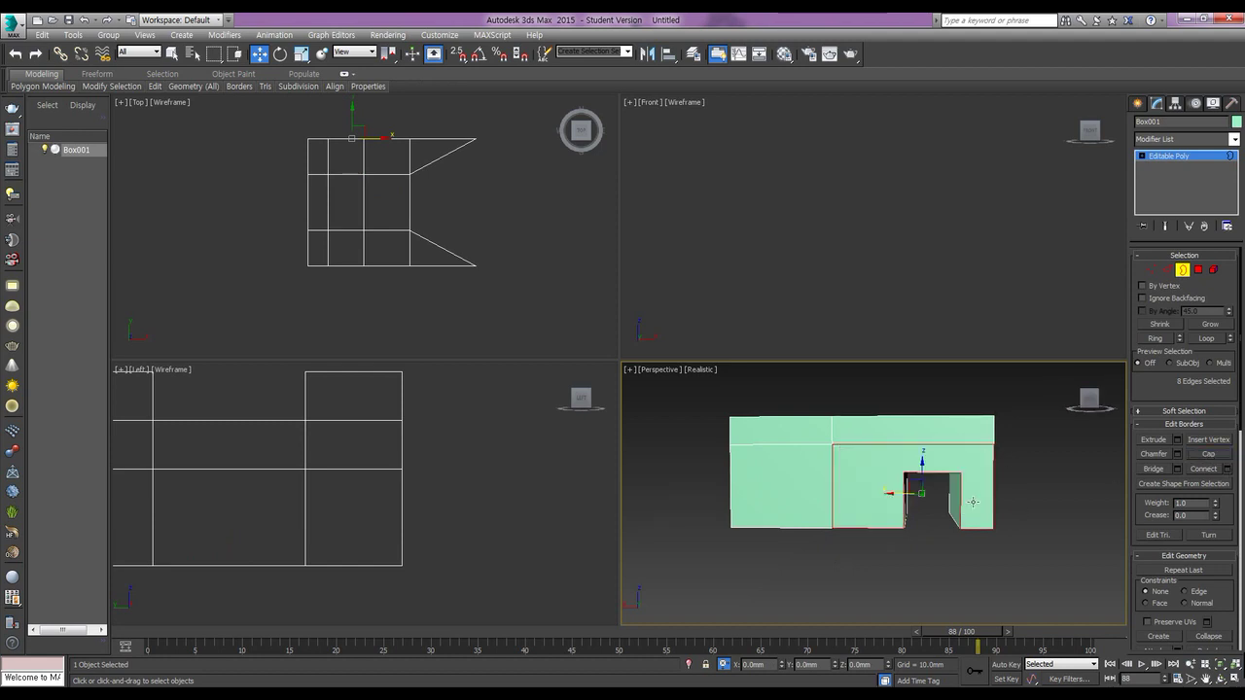
pyautogui.keyDown('alt'); pyautogui.moveTo(1014, 481); pyautogui.dragTo(844, 461, button='middle'); pyautogui.keyUp('alt')
pyautogui.click(856, 455)
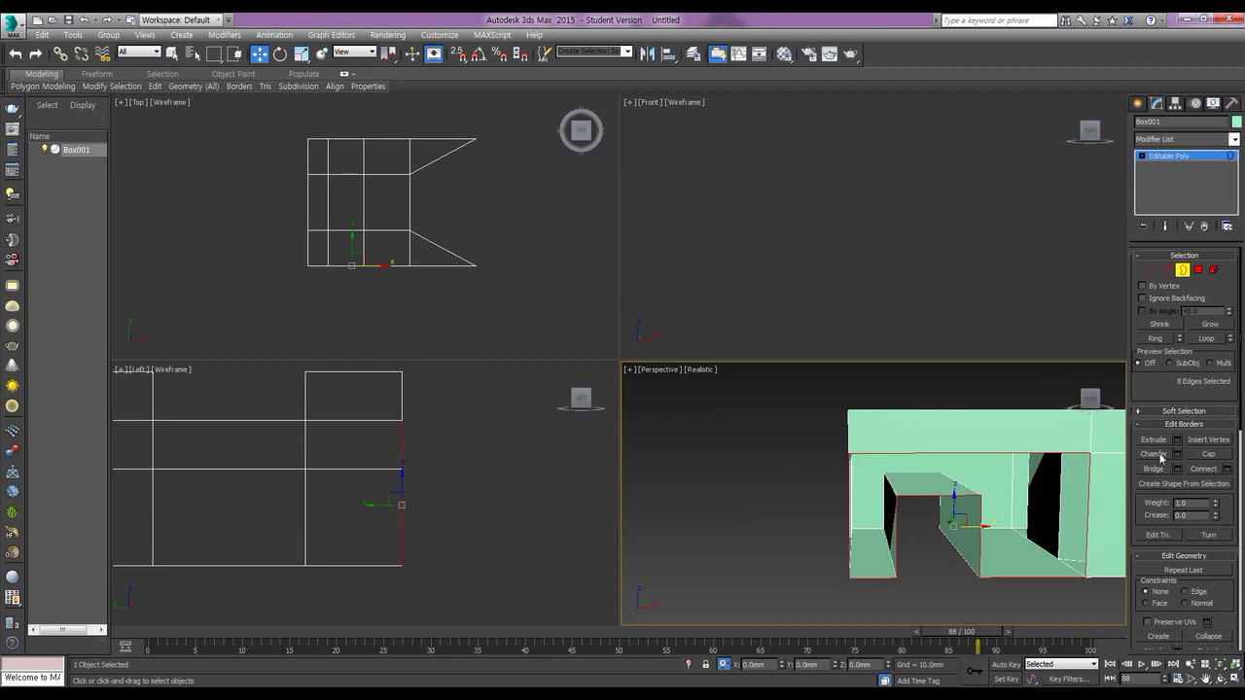
pyautogui.keyDown('alt'); pyautogui.moveTo(1089, 481); pyautogui.dragTo(1145, 370, button='middle'); pyautogui.keyUp('alt')
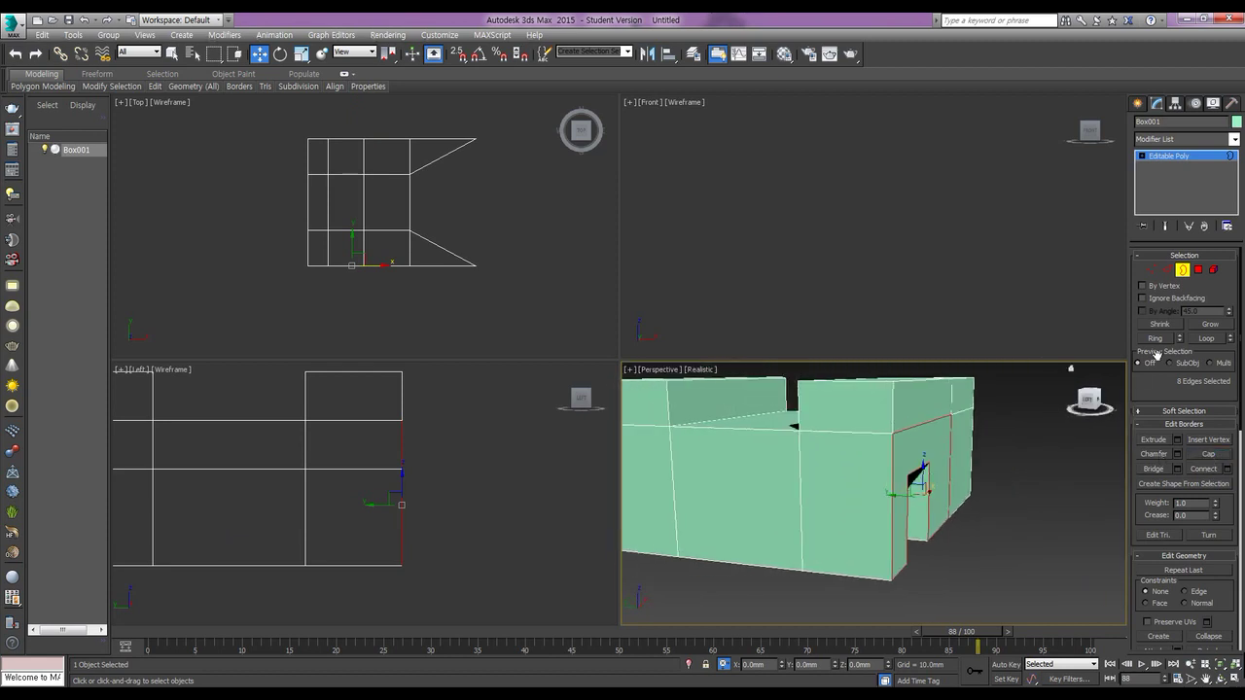
# - Remove the lengthwise and vertical edges on one outer side face and the crosswise edge on top of that side
pyautogui.click(1167, 271)
pyautogui.click(997, 434)
pyautogui.keyDown('alt'); pyautogui.moveTo(987, 455); pyautogui.dragTo(910, 432, button='middle'); pyautogui.keyUp('alt')
pyautogui.click(910, 430)
pyautogui.keyDown('ctrl'); pyautogui.click(924, 415); pyautogui.keyUp('ctrl')
pyautogui.keyDown('ctrl'); pyautogui.click(951, 424); pyautogui.keyUp('ctrl')
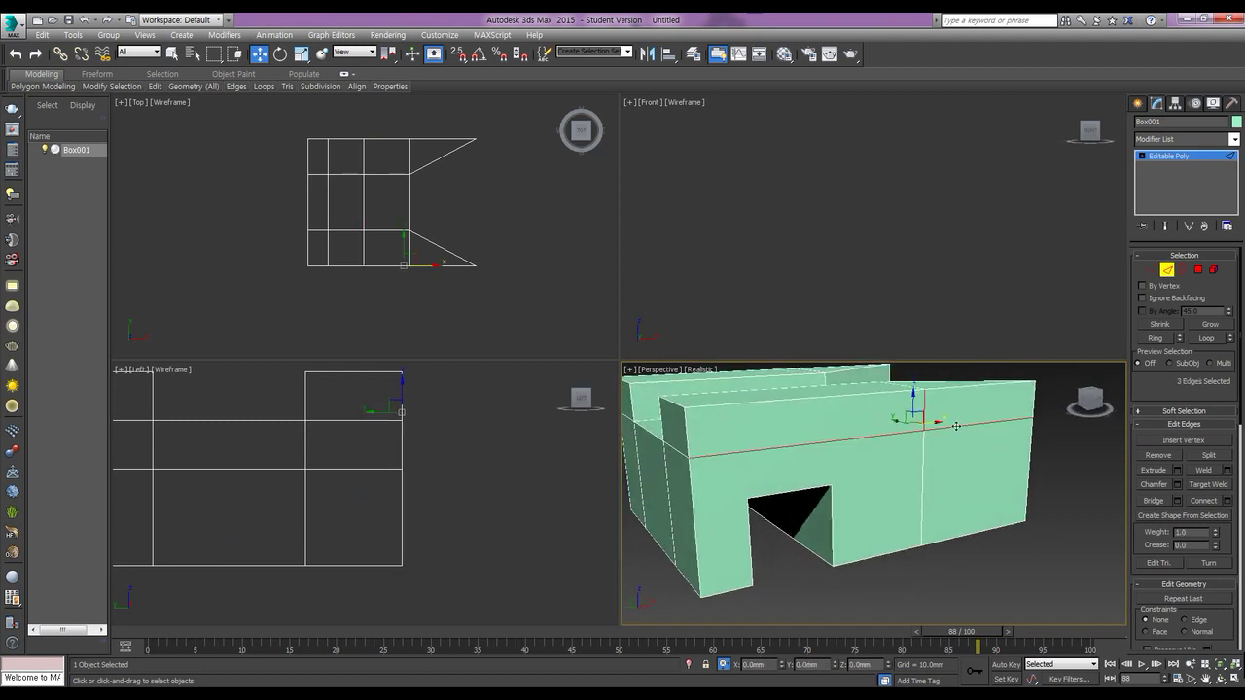
pyautogui.keyDown('ctrl'); pyautogui.click(923, 455); pyautogui.keyUp('ctrl')
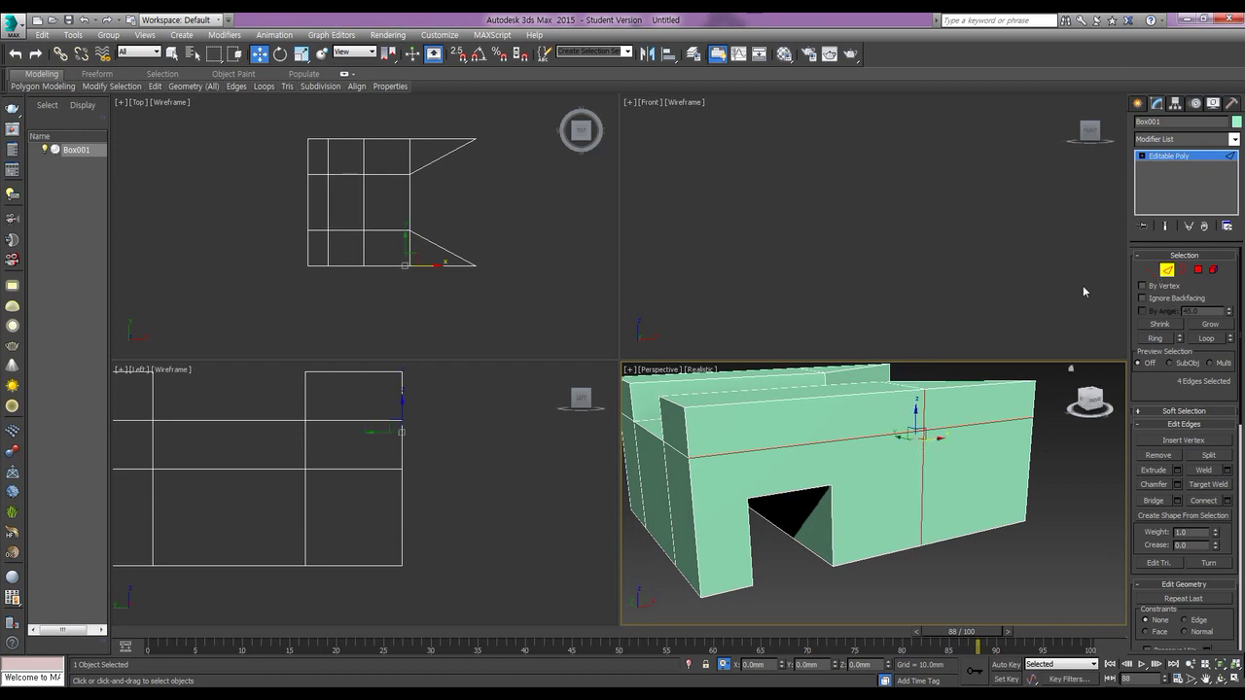
pyautogui.keyDown('ctrl'); pyautogui.click(903, 384); pyautogui.keyUp('ctrl')
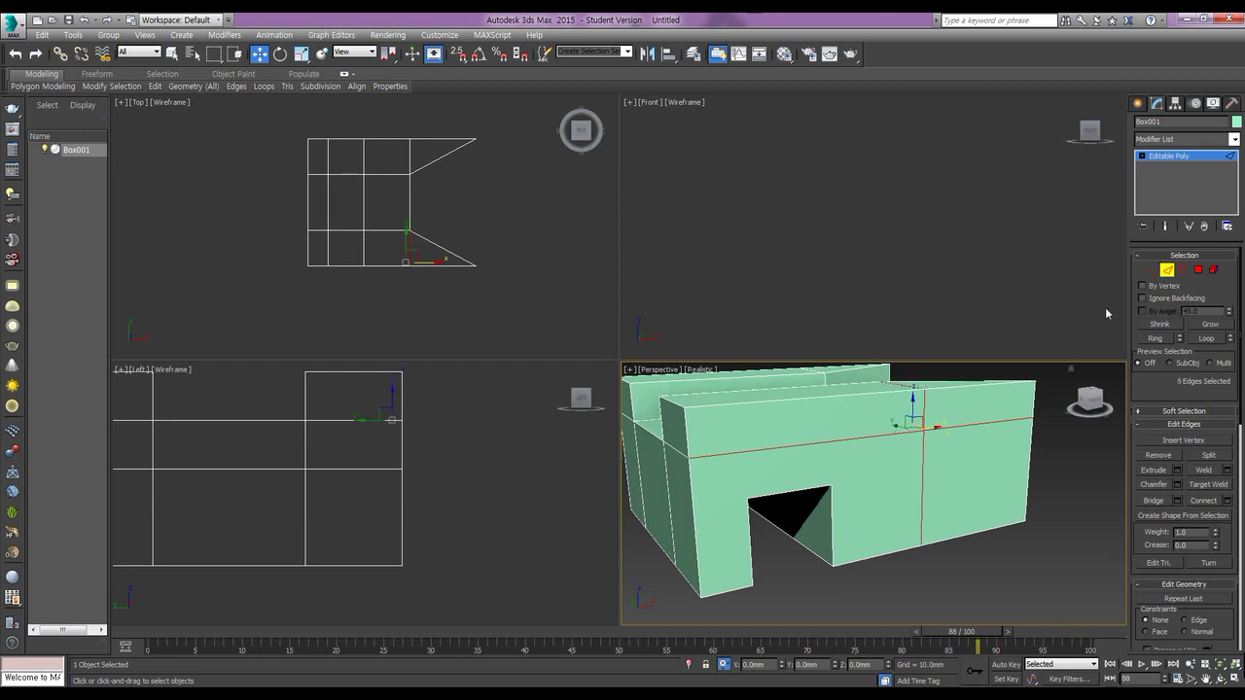
pyautogui.click(956, 467)
# - Remove the lengthwise edges on both arms' inner faces and the crosswise edge on top of the other raised side
pyautogui.keyDown('alt'); pyautogui.moveTo(956, 467); pyautogui.dragTo(814, 475, button='middle'); pyautogui.keyUp('alt')
pyautogui.click(727, 452)
pyautogui.keyDown('ctrl'); pyautogui.click(912, 441); pyautogui.keyUp('ctrl')
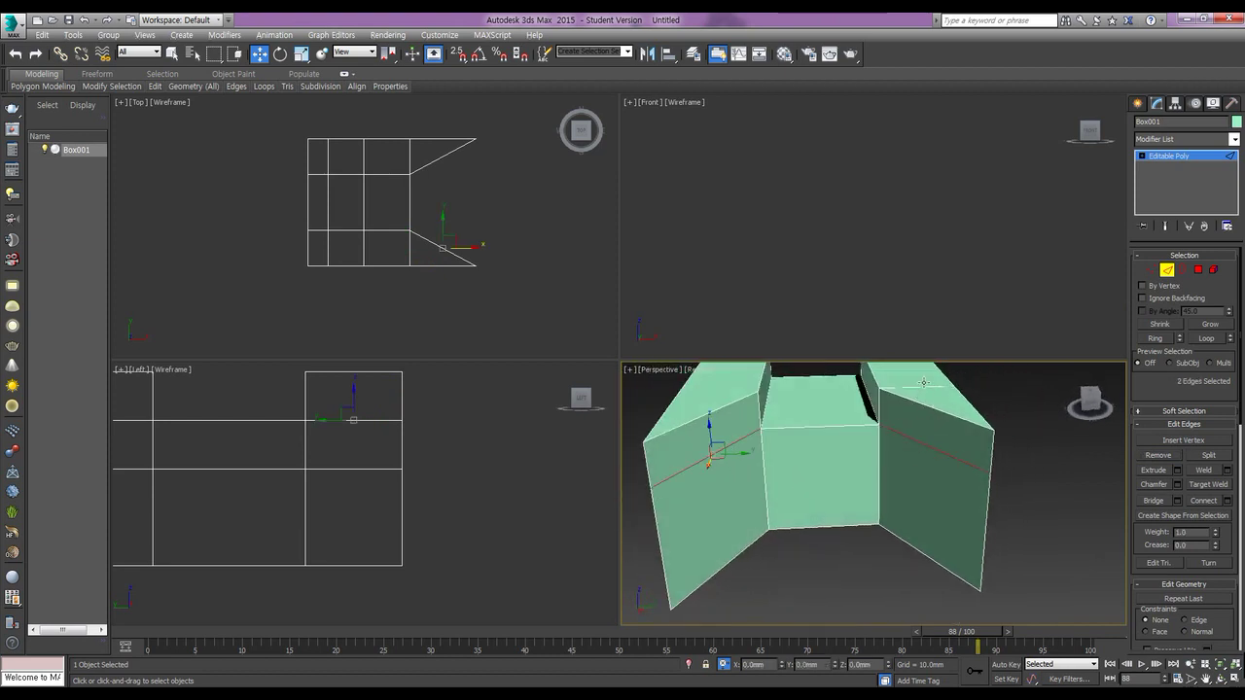
pyautogui.keyDown('ctrl'); pyautogui.click(922, 387); pyautogui.keyUp('ctrl')
pyautogui.click(1158, 455)
# - Remove the two lengthwise and two vertical edges that divide the opposite outer side face
pyautogui.keyDown('alt'); pyautogui.moveTo(1007, 472); pyautogui.dragTo(794, 449, button='middle'); pyautogui.keyUp('alt')
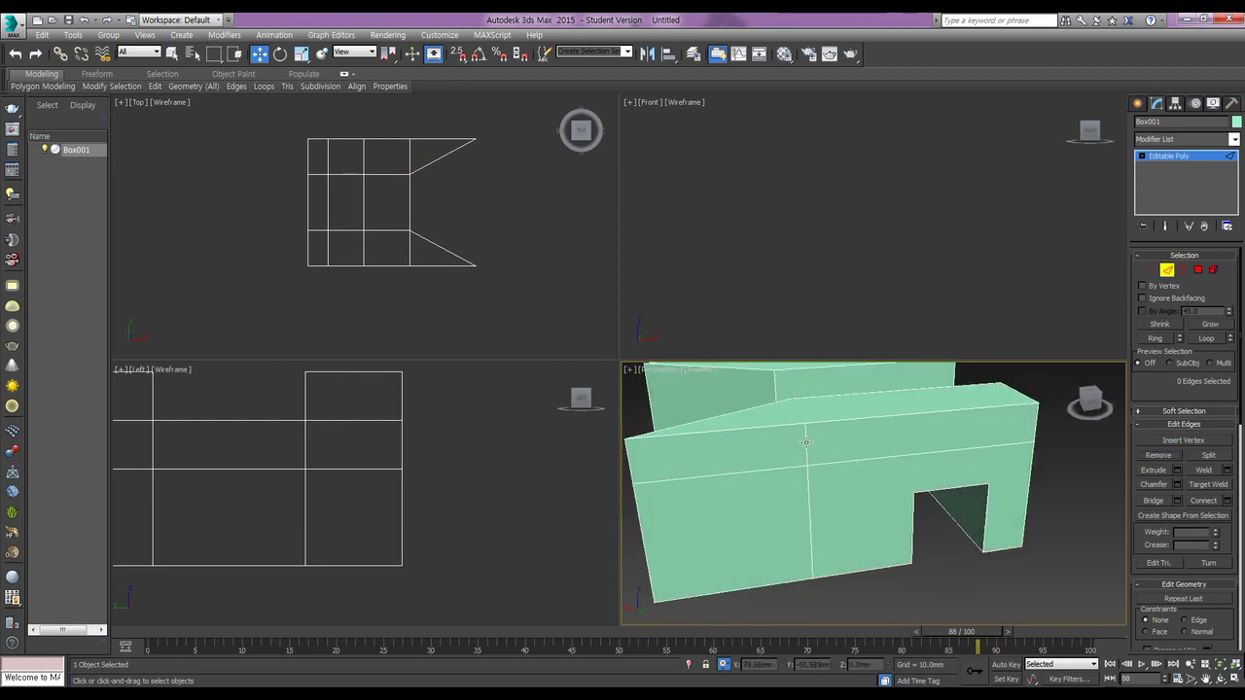
pyautogui.click(806, 442)
pyautogui.keyDown('ctrl'); pyautogui.click(790, 468); pyautogui.keyUp('ctrl')
pyautogui.keyDown('ctrl'); pyautogui.click(835, 463); pyautogui.keyUp('ctrl')
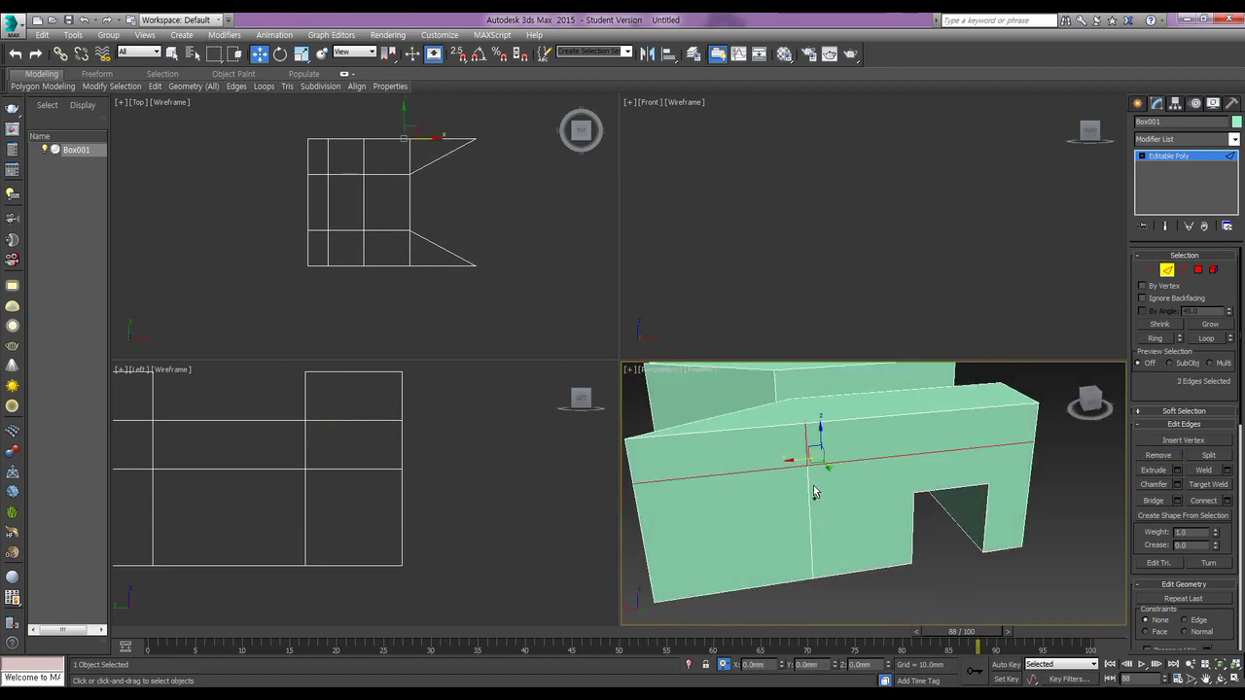
pyautogui.keyDown('ctrl'); pyautogui.click(812, 491); pyautogui.keyUp('ctrl')
pyautogui.click(1156, 455)
# - Remove the two horizontal and two vertical edges that divide the body's back face
pyautogui.keyDown('alt'); pyautogui.moveTo(1038, 486); pyautogui.dragTo(854, 510, button='middle'); pyautogui.keyUp('alt')
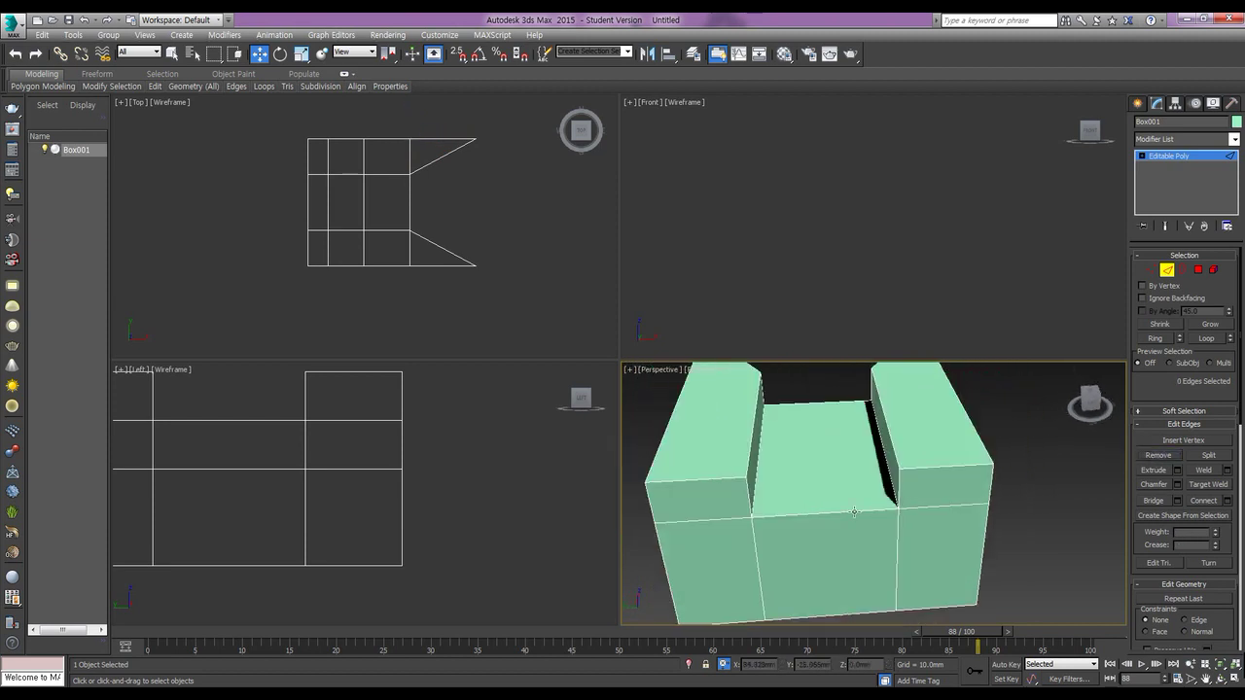
pyautogui.click(722, 516)
pyautogui.keyDown('ctrl'); pyautogui.click(755, 541); pyautogui.keyUp('ctrl')
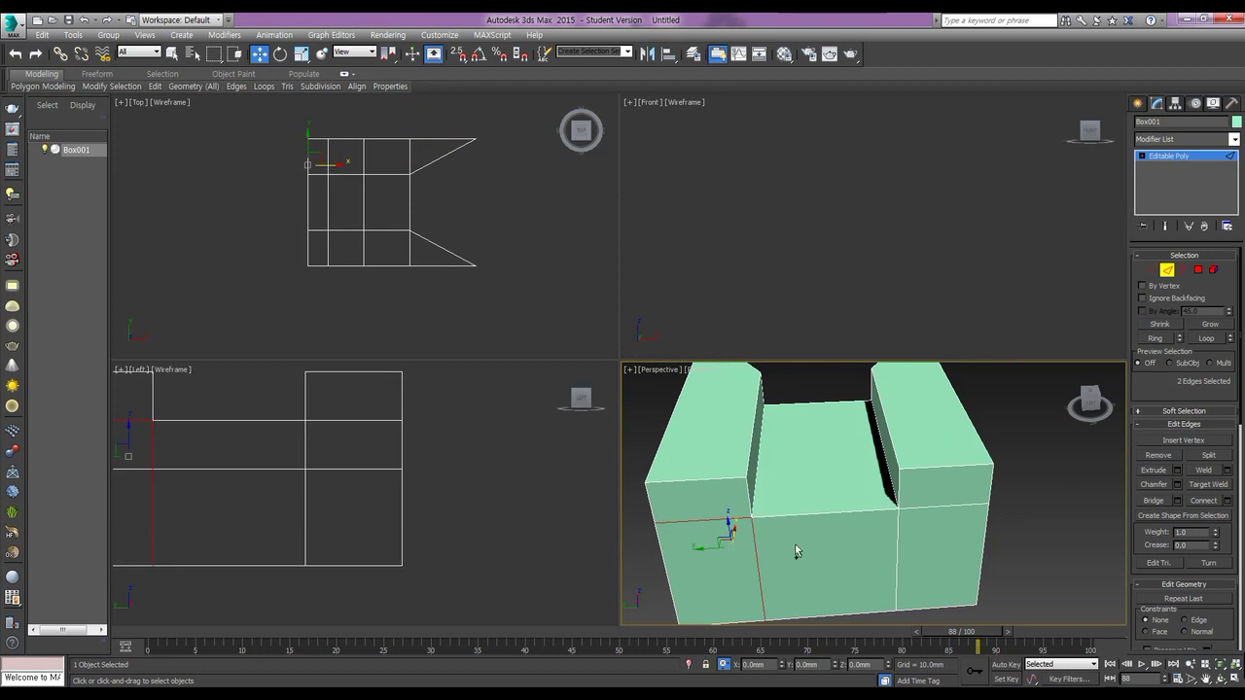
pyautogui.keyDown('ctrl'); pyautogui.click(895, 540); pyautogui.keyUp('ctrl')
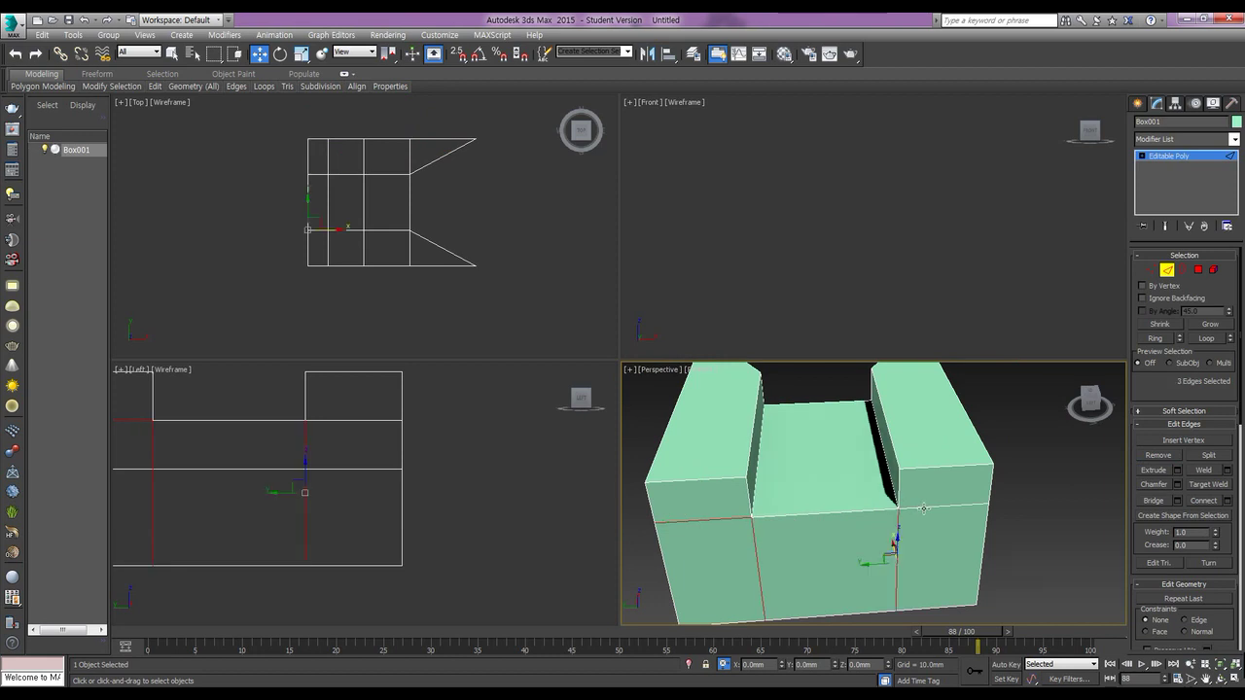
pyautogui.click(1158, 456)
# - Remove the remaining dividing edges on the underside between the body and the arms
pyautogui.keyDown('alt'); pyautogui.moveTo(901, 549); pyautogui.dragTo(860, 408, button='middle'); pyautogui.keyUp('alt')
pyautogui.click(840, 393)
pyautogui.keyDown('ctrl'); pyautogui.click(788, 537); pyautogui.keyUp('ctrl')
pyautogui.click(1158, 456)
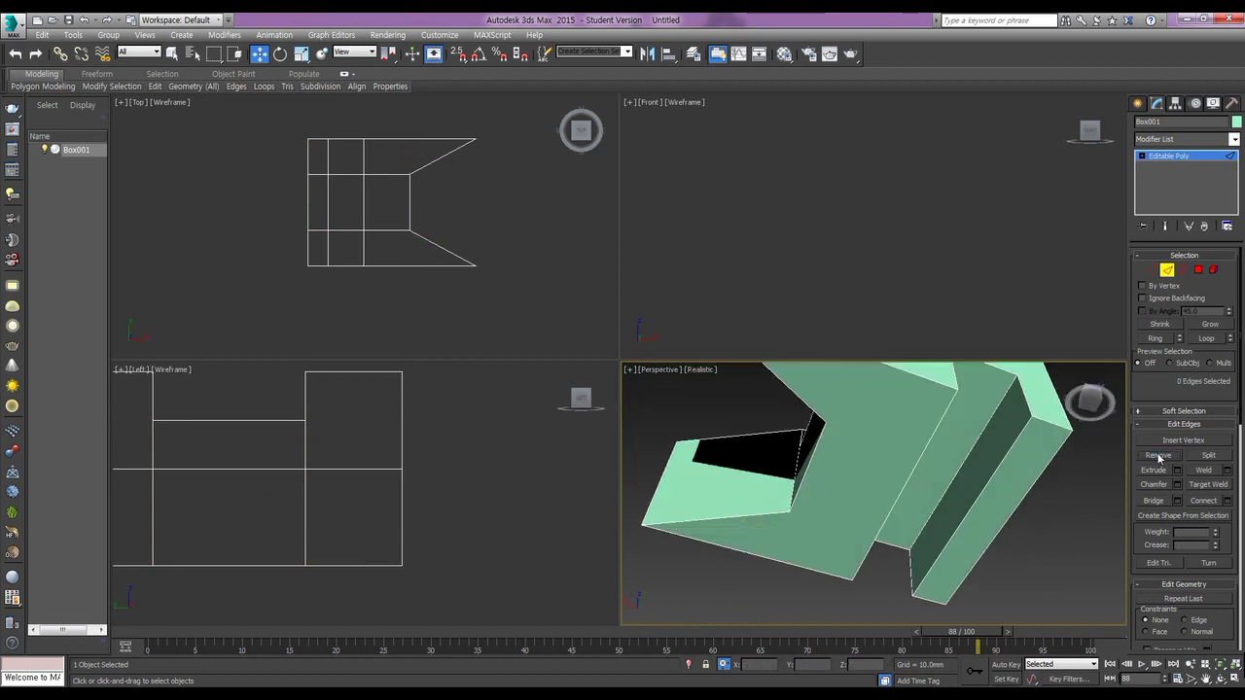
# - Remove the four surplus vertices midway along the top, bottom and two vertical edges of one outer side face
pyautogui.keyDown('alt'); pyautogui.moveTo(959, 478); pyautogui.dragTo(936, 542, button='middle'); pyautogui.keyUp('alt')
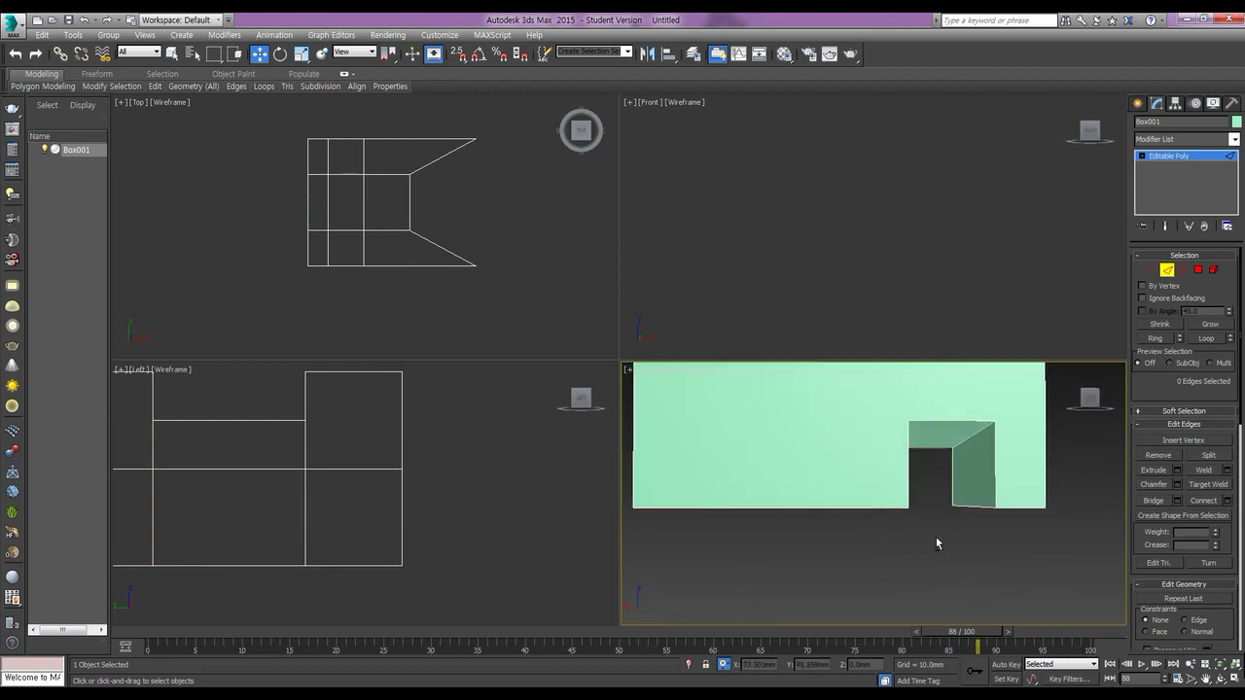
pyautogui.scroll(-2, 888, 474)
pyautogui.moveTo(889, 475)
pyautogui.keyDown('alt'); pyautogui.mouseDown(button='middle')
pyautogui.moveTo(847, 475)
pyautogui.moveTo(885, 499)
pyautogui.mouseUp(button='middle'); pyautogui.keyUp('alt')
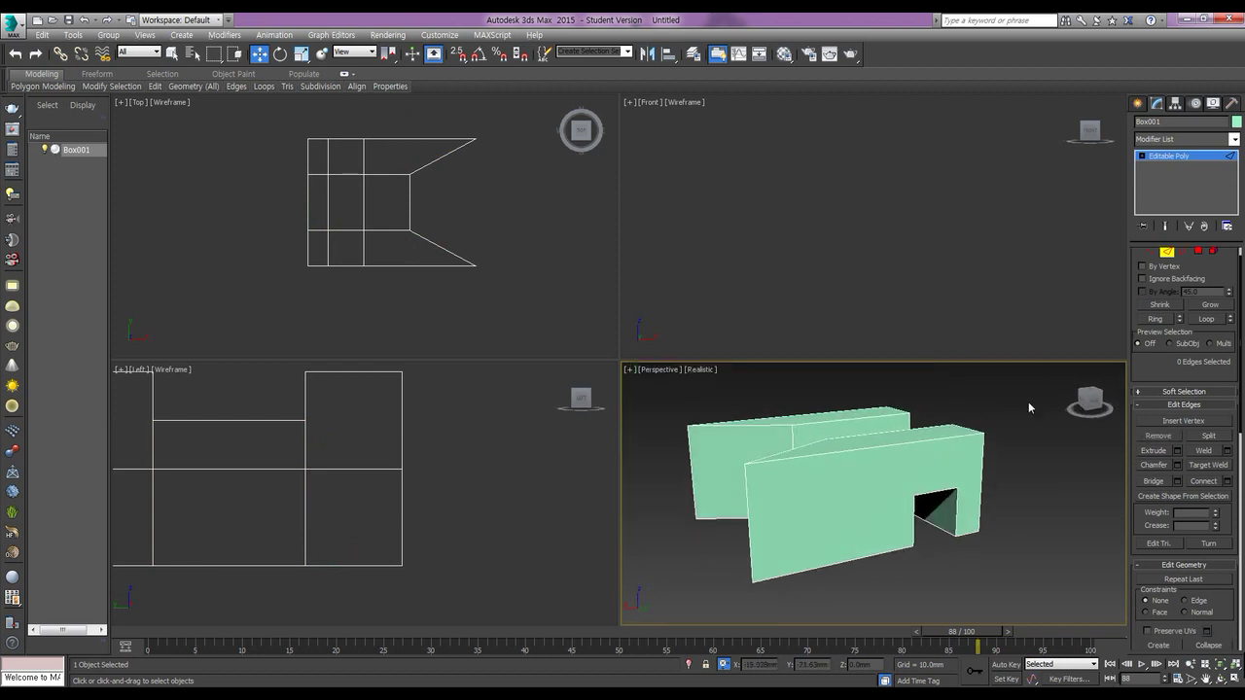
pyautogui.click(1152, 253)
pyautogui.click(887, 473)
pyautogui.keyDown('ctrl'); pyautogui.click(746, 494); pyautogui.keyUp('ctrl')
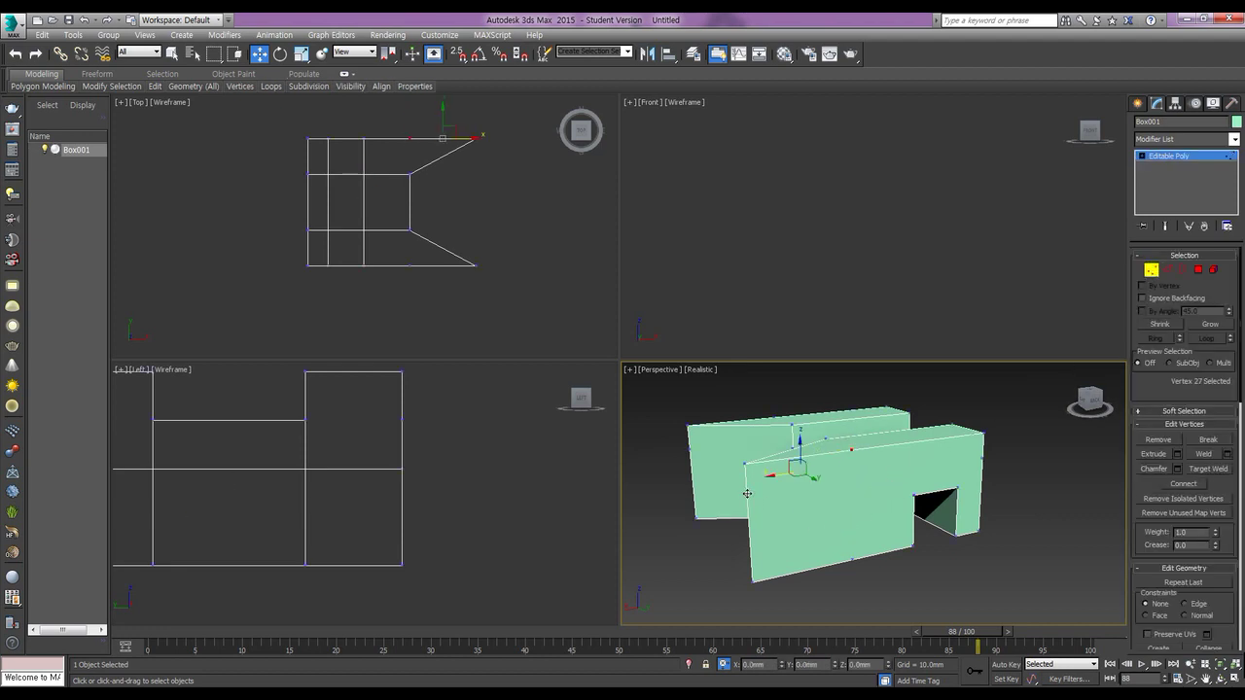
pyautogui.keyDown('ctrl'); pyautogui.click(852, 561); pyautogui.keyUp('ctrl')
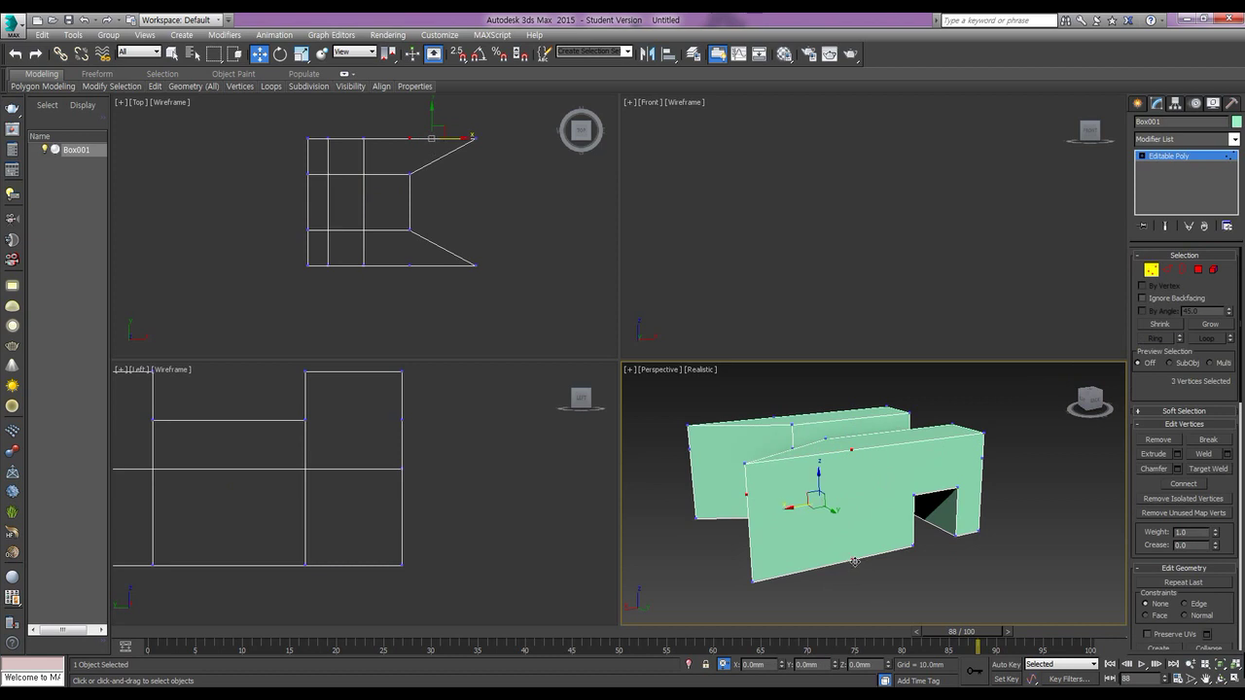
pyautogui.keyDown('ctrl'); pyautogui.click(982, 456); pyautogui.keyUp('ctrl')
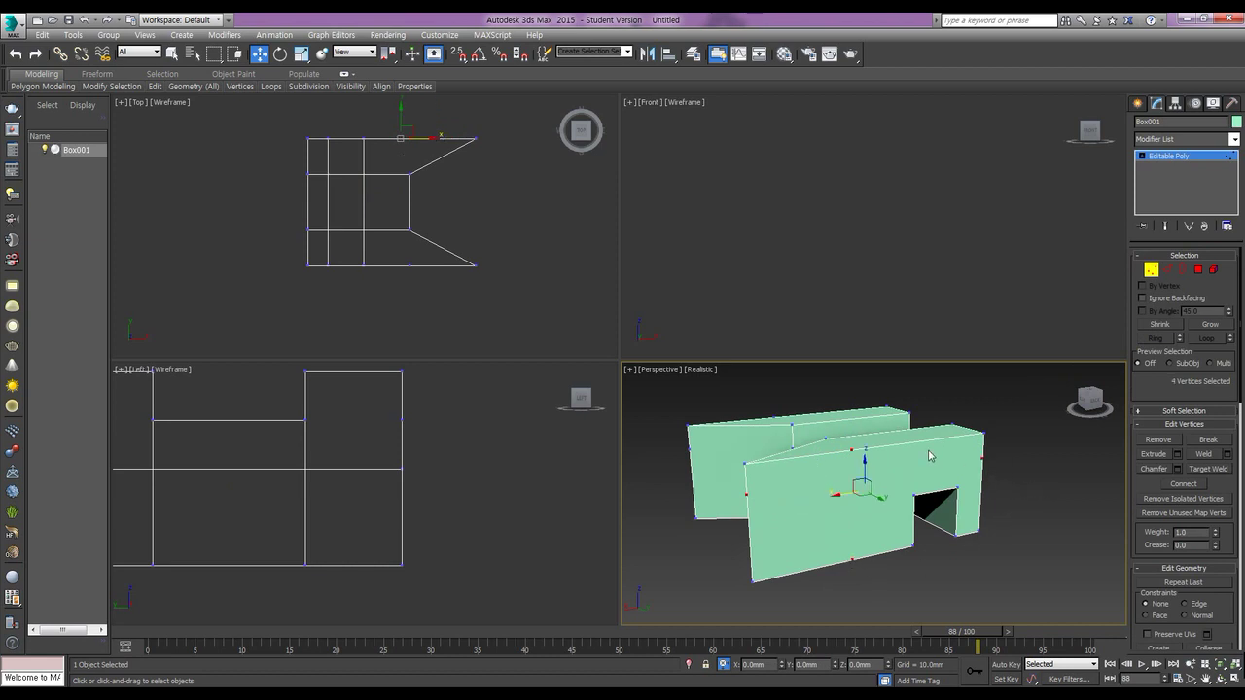
pyautogui.click(1162, 443)
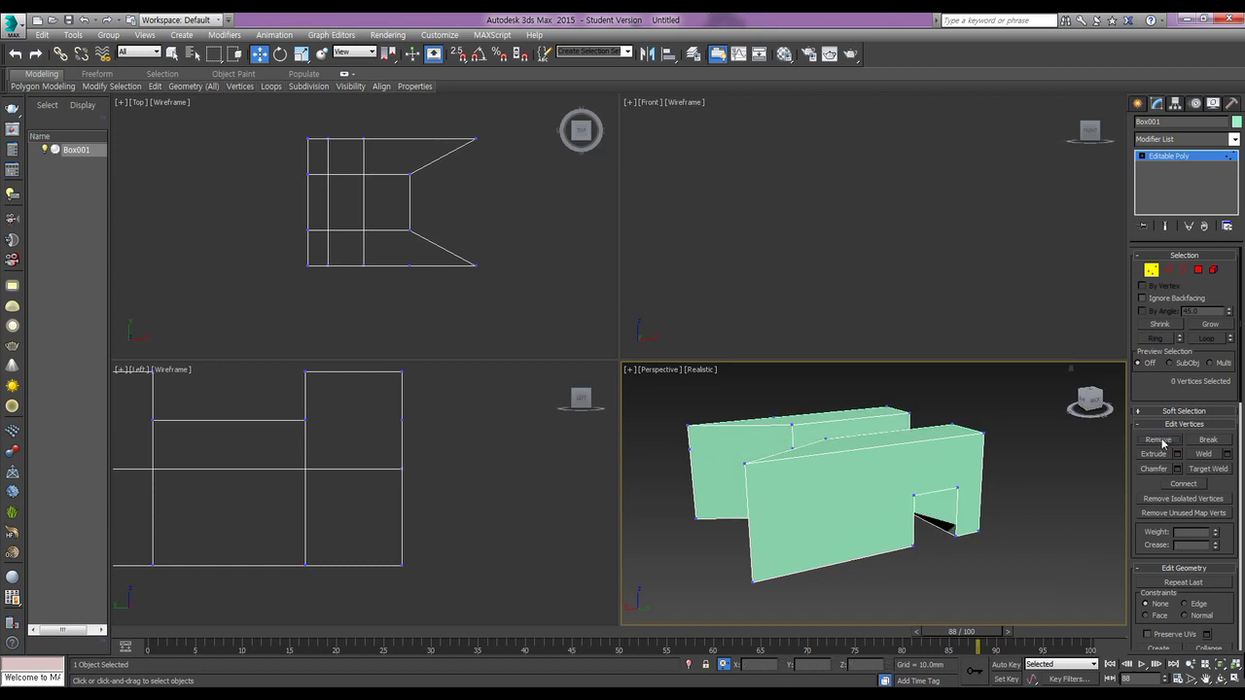
# - Remove the four matching surplus vertices along the perimeter edges of the opposite outer side face
pyautogui.keyDown('alt'); pyautogui.moveTo(992, 492); pyautogui.dragTo(773, 530, button='middle'); pyautogui.keyUp('alt')
pyautogui.click(766, 535)
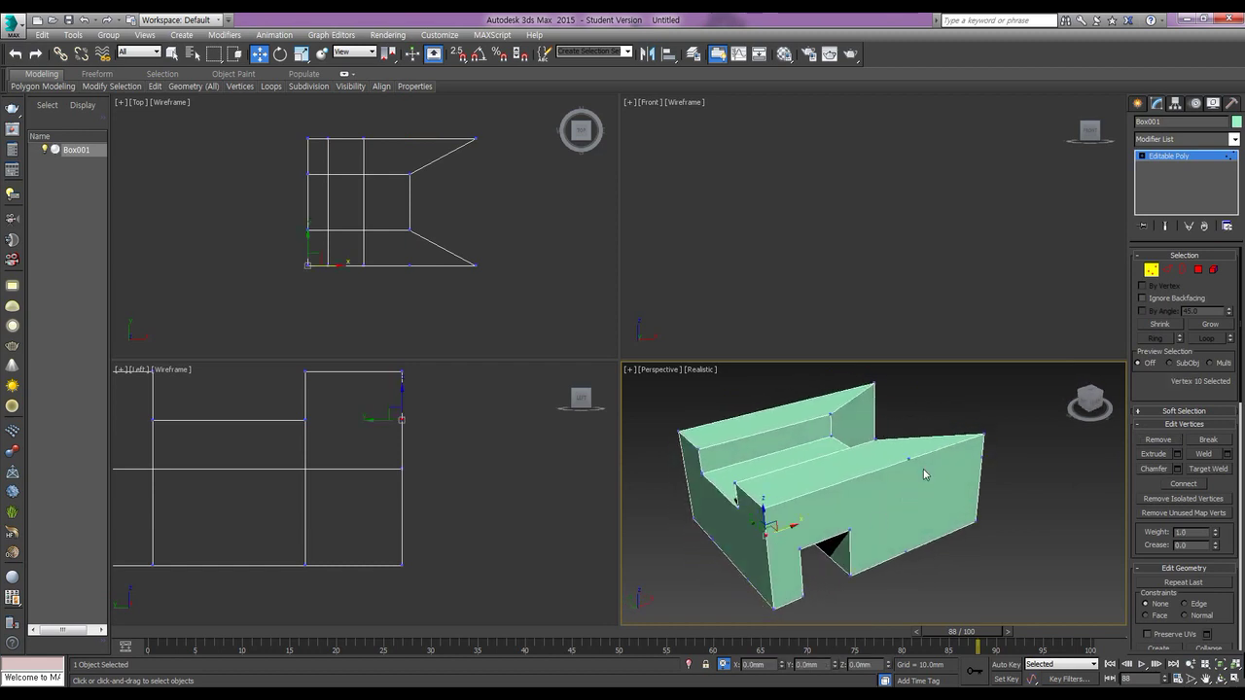
pyautogui.keyDown('ctrl'); pyautogui.click(907, 458); pyautogui.keyUp('ctrl')
pyautogui.keyDown('ctrl'); pyautogui.click(982, 455); pyautogui.keyUp('ctrl')
pyautogui.keyDown('ctrl'); pyautogui.click(907, 554); pyautogui.keyUp('ctrl')
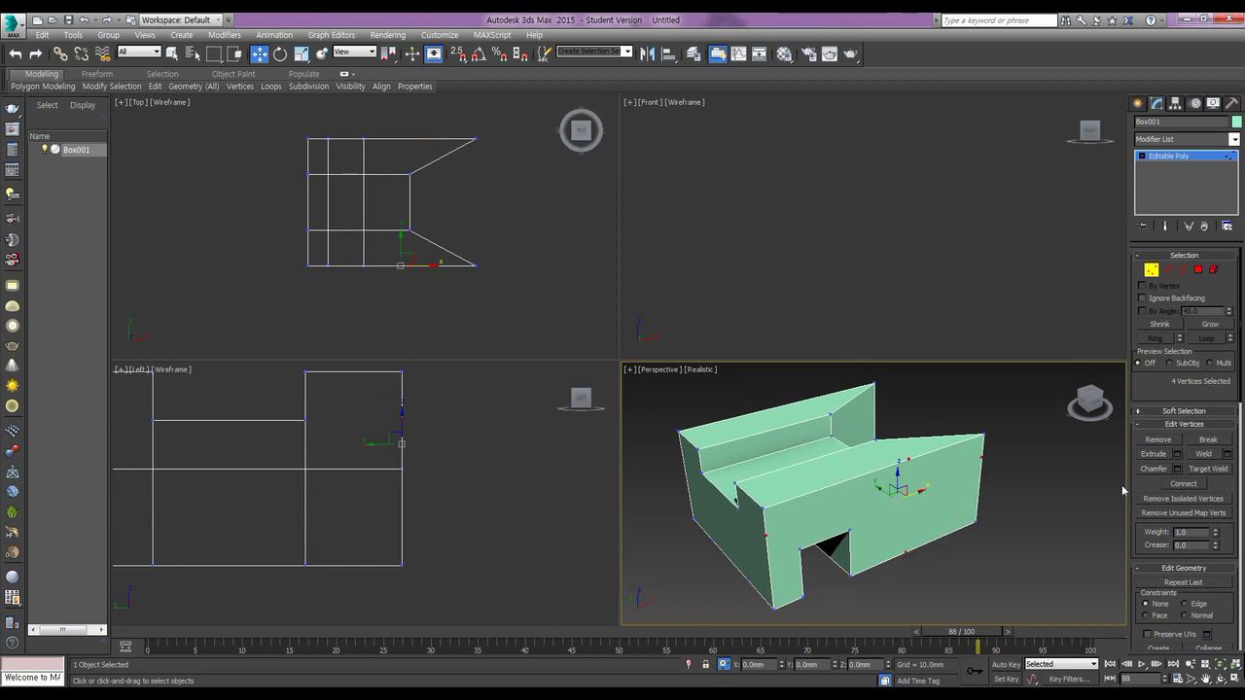
pyautogui.click(1159, 443)
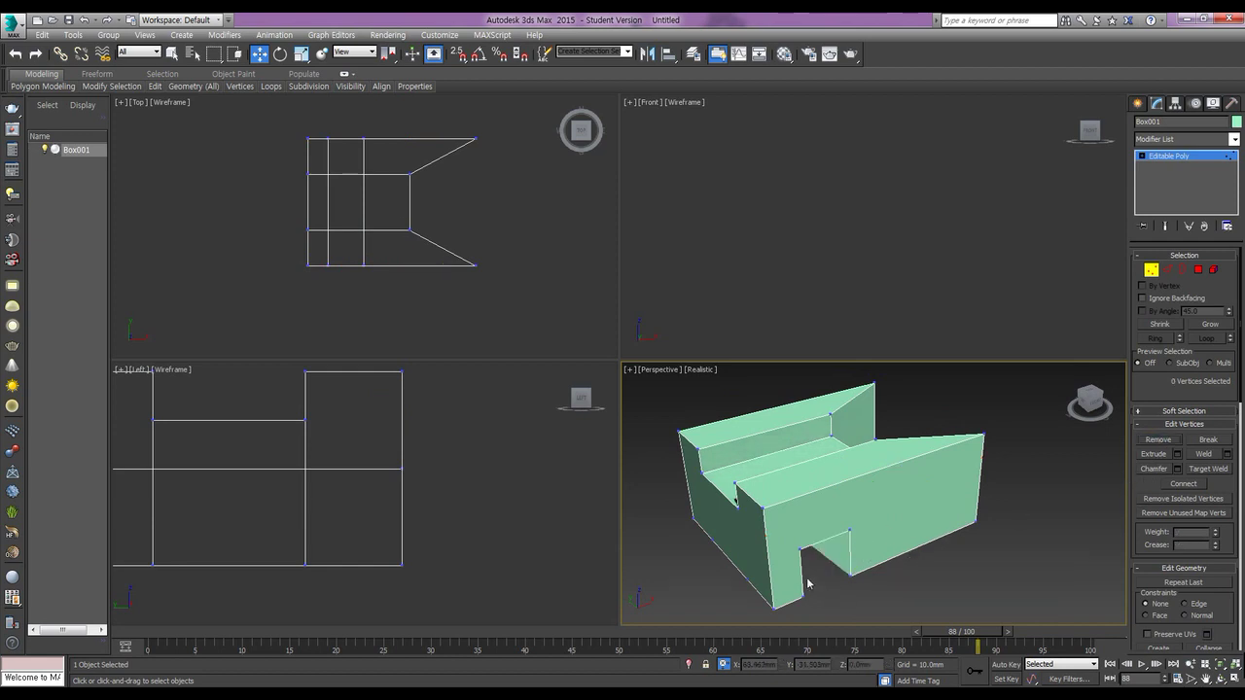
# - Remove the two surplus vertices along the bottom edge of the body's back face
pyautogui.keyDown('alt'); pyautogui.moveTo(775, 557); pyautogui.dragTo(803, 442, button='middle'); pyautogui.keyUp('alt')
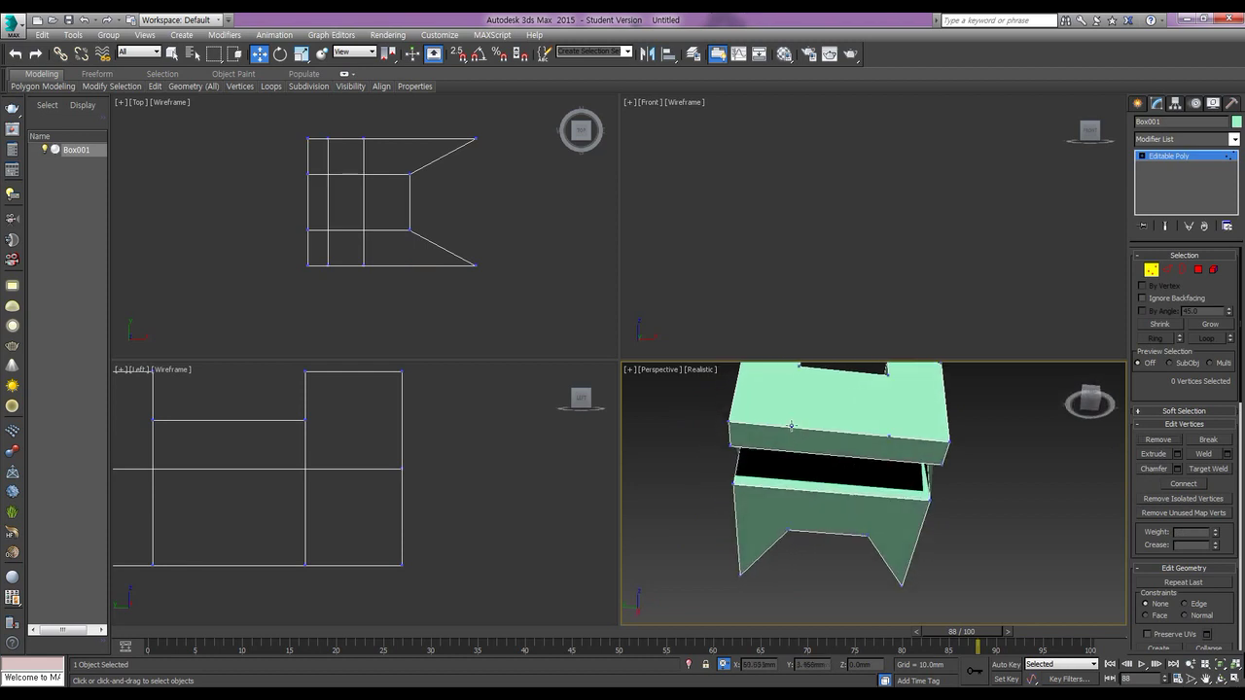
pyautogui.click(791, 427)
pyautogui.keyDown('ctrl'); pyautogui.click(889, 435); pyautogui.keyUp('ctrl')
pyautogui.keyDown('alt'); pyautogui.moveTo(824, 525); pyautogui.dragTo(764, 482, button='middle'); pyautogui.keyUp('alt')
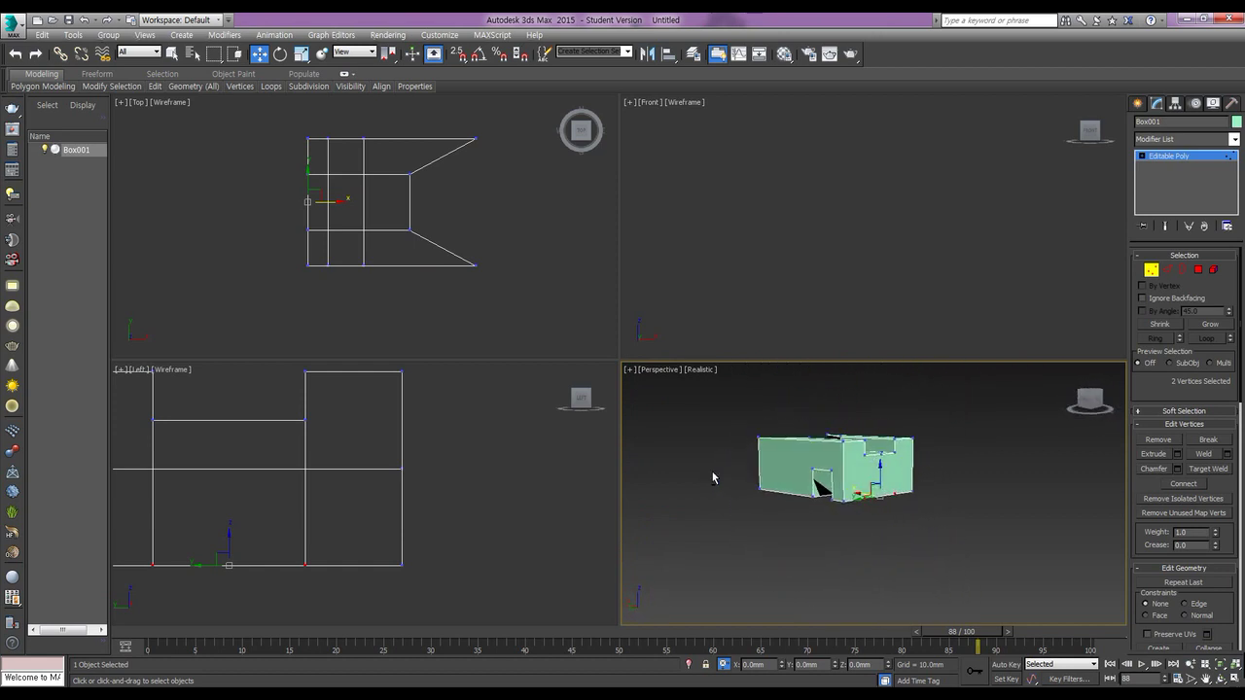
pyautogui.click(1159, 440)
# - Delete the outer side polygon that wrongly covers part of the channel opening
pyautogui.scroll(8, 801, 512)
pyautogui.keyDown('alt'); pyautogui.moveTo(787, 517); pyautogui.dragTo(870, 523, button='middle'); pyautogui.keyUp('alt')
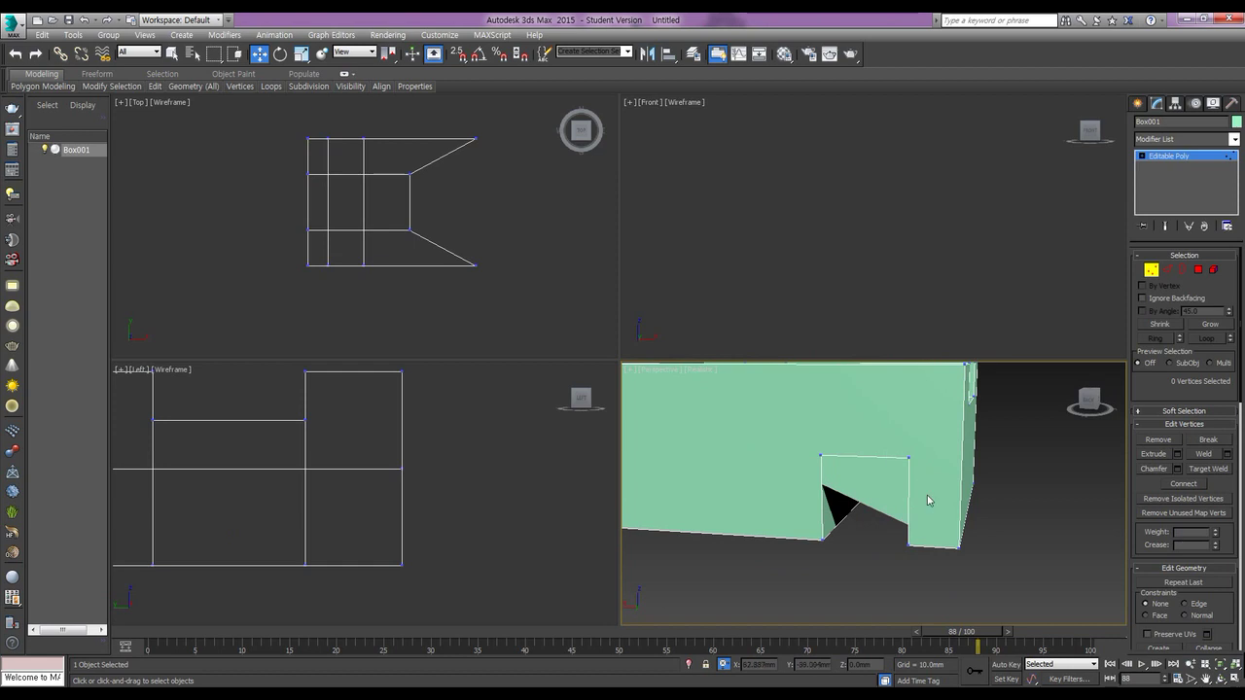
pyautogui.click(1198, 270)
pyautogui.keyDown('alt'); pyautogui.moveTo(945, 496); pyautogui.dragTo(977, 486, button='middle'); pyautogui.keyUp('alt')
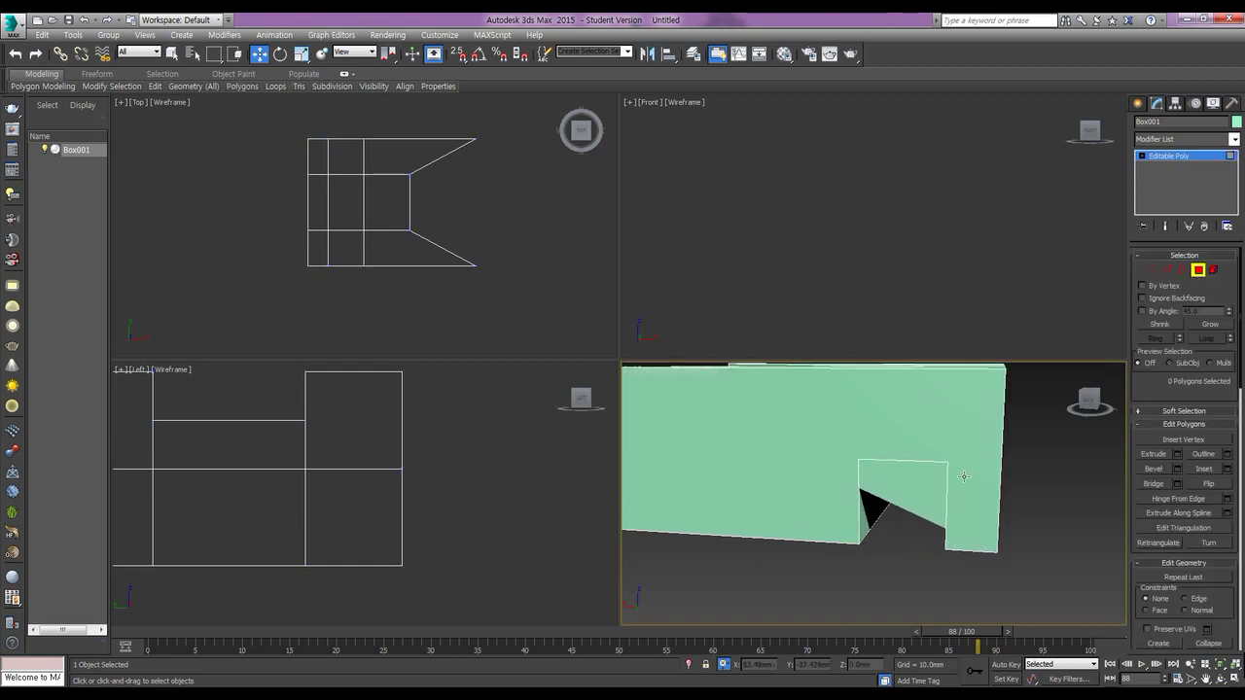
pyautogui.scroll(-3, 964, 474)
pyautogui.click(864, 462)
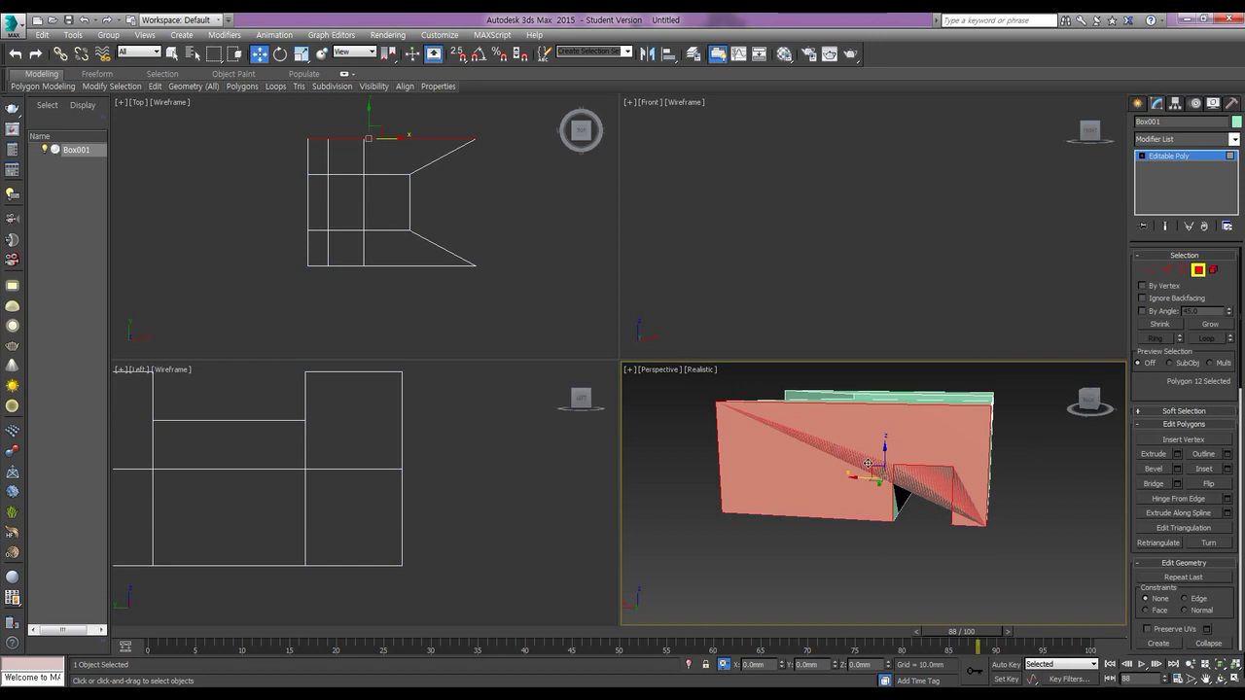
pyautogui.press('Delete')
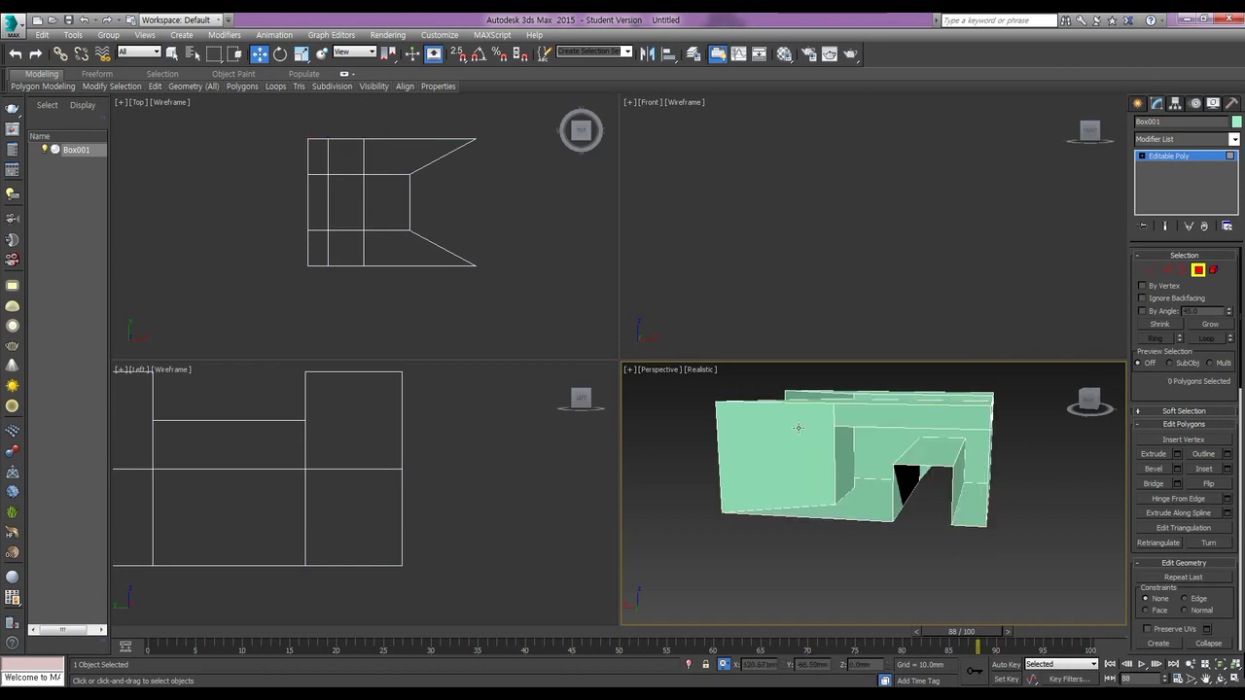
# - Delete the opposite outer side polygon around the other end of the channel
pyautogui.keyDown('alt'); pyautogui.moveTo(968, 457); pyautogui.dragTo(858, 479, button='middle'); pyautogui.keyUp('alt')
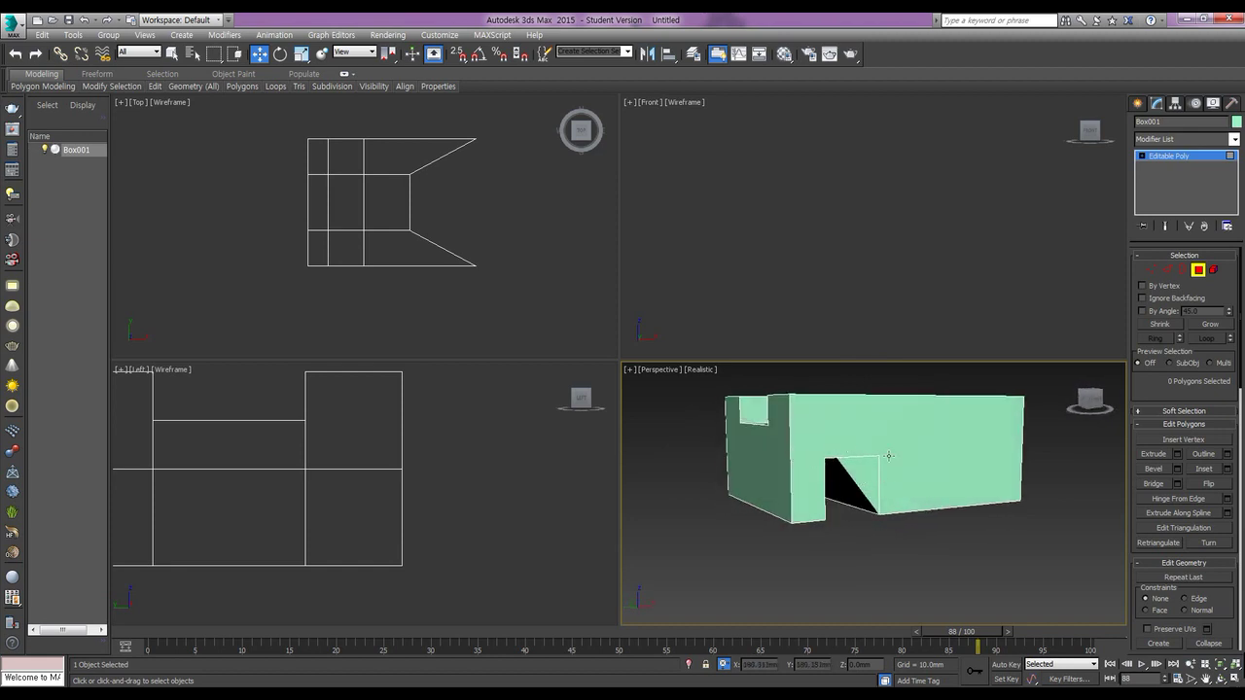
pyautogui.click(940, 461)
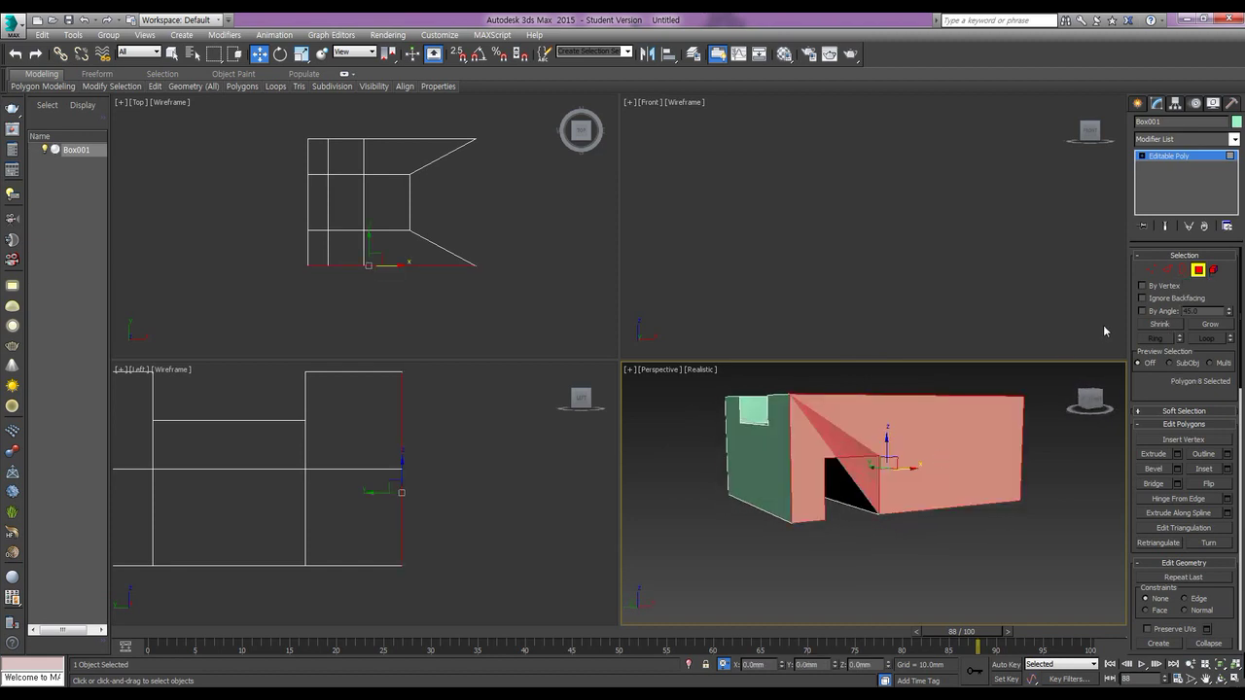
pyautogui.click(1098, 327)
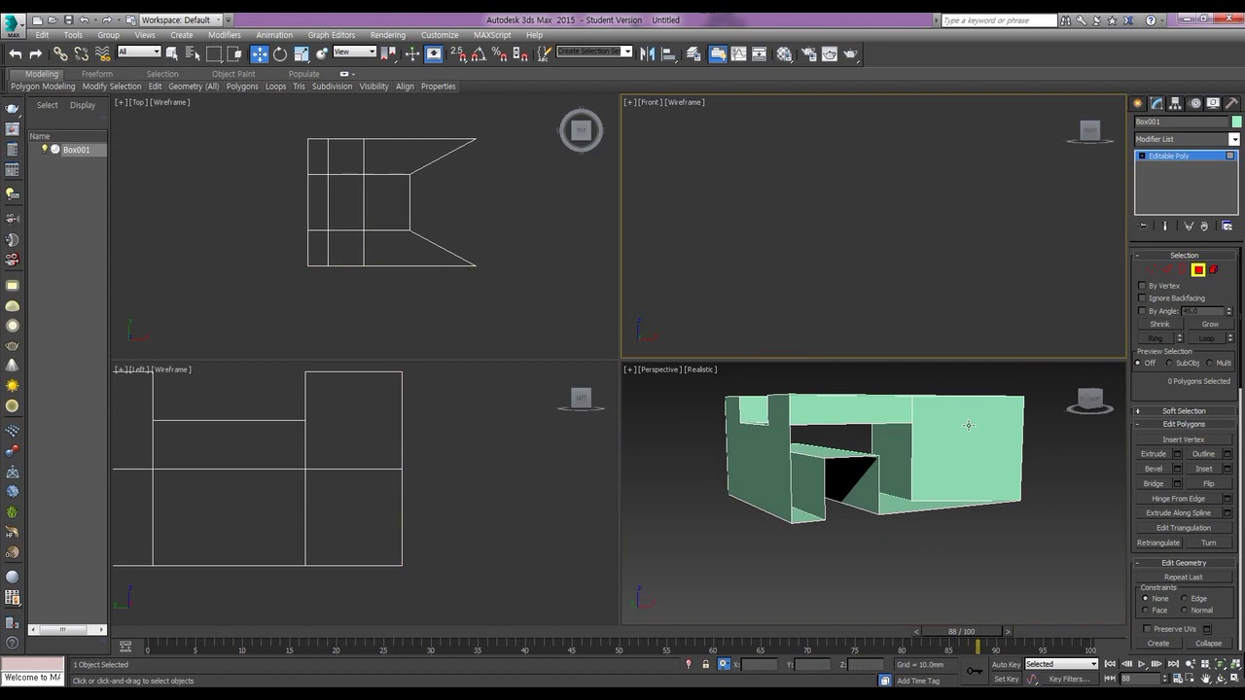
# - Cap the open border on this side to rebuild the face around the channel opening
pyautogui.click(1181, 269)
pyautogui.click(962, 395)
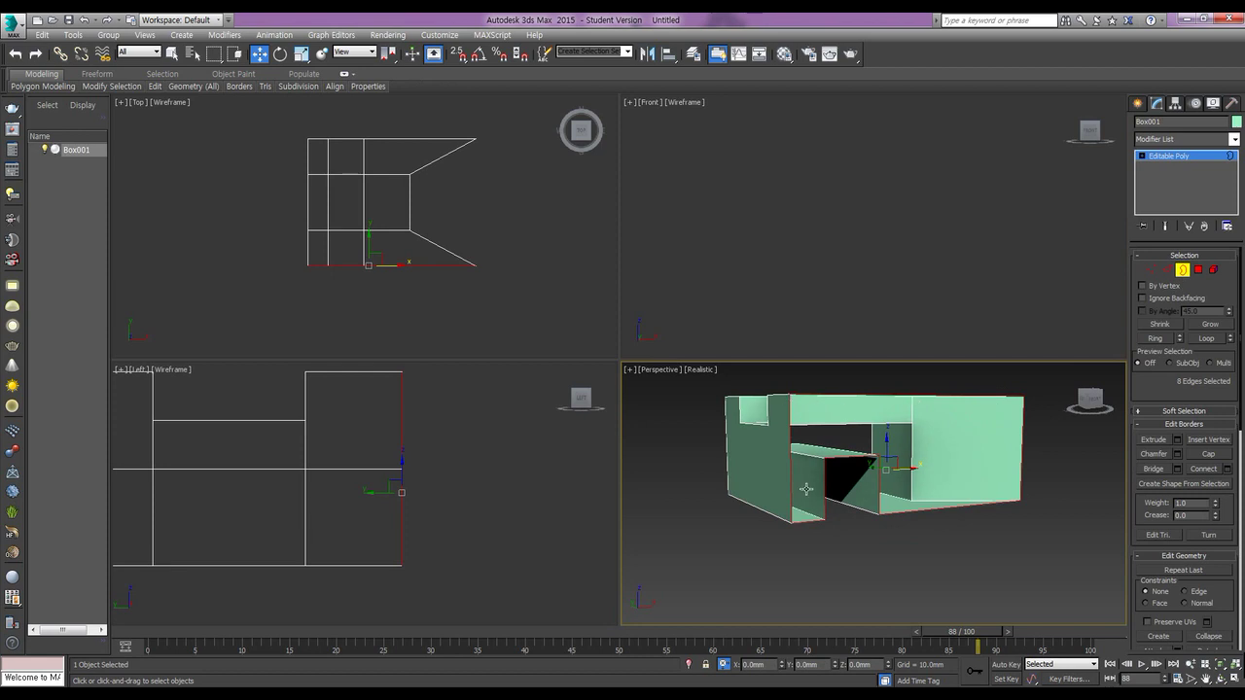
pyautogui.click(1206, 455)
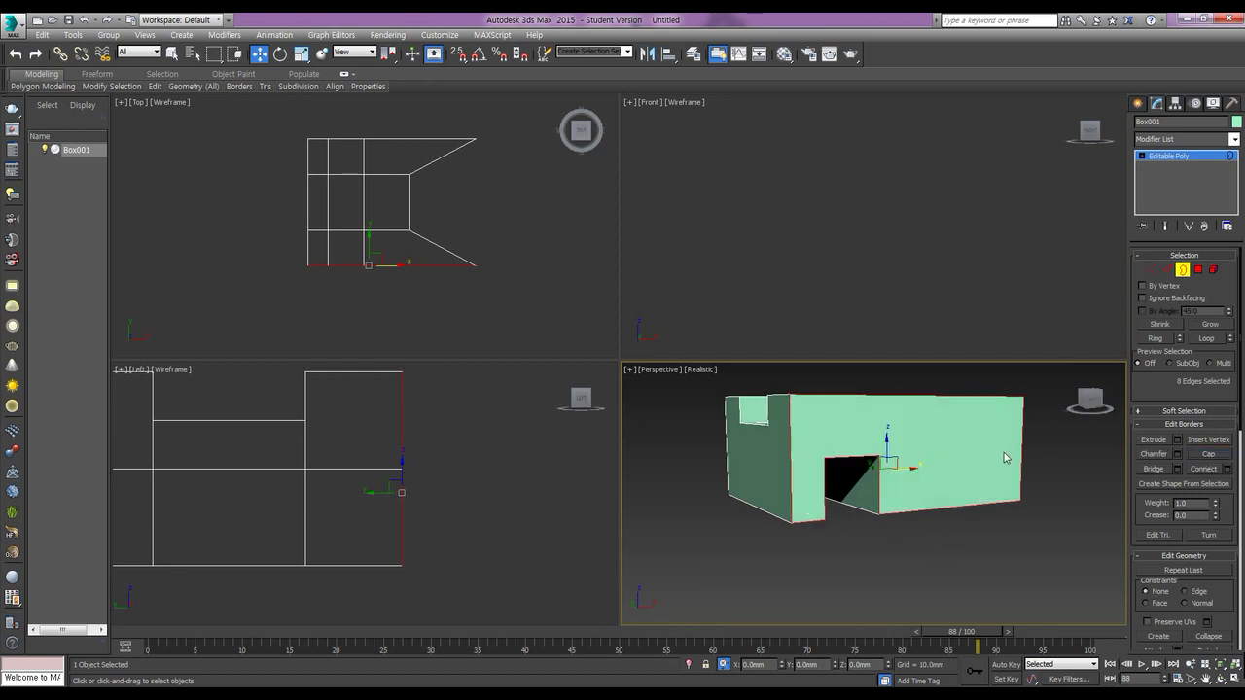
pyautogui.click(976, 534)
# - Cap the open border on the other side of the block to rebuild its outer face
pyautogui.keyDown('alt'); pyautogui.moveTo(841, 515); pyautogui.dragTo(1007, 480, button='middle'); pyautogui.keyUp('alt')
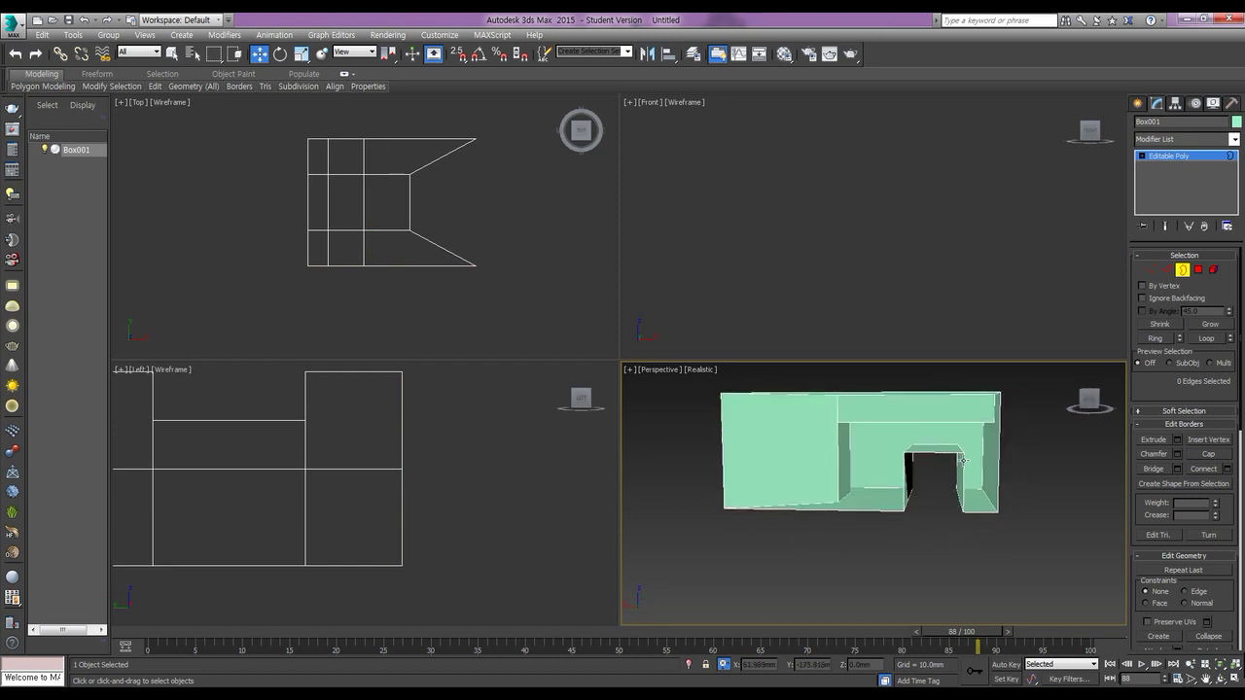
pyautogui.click(963, 459)
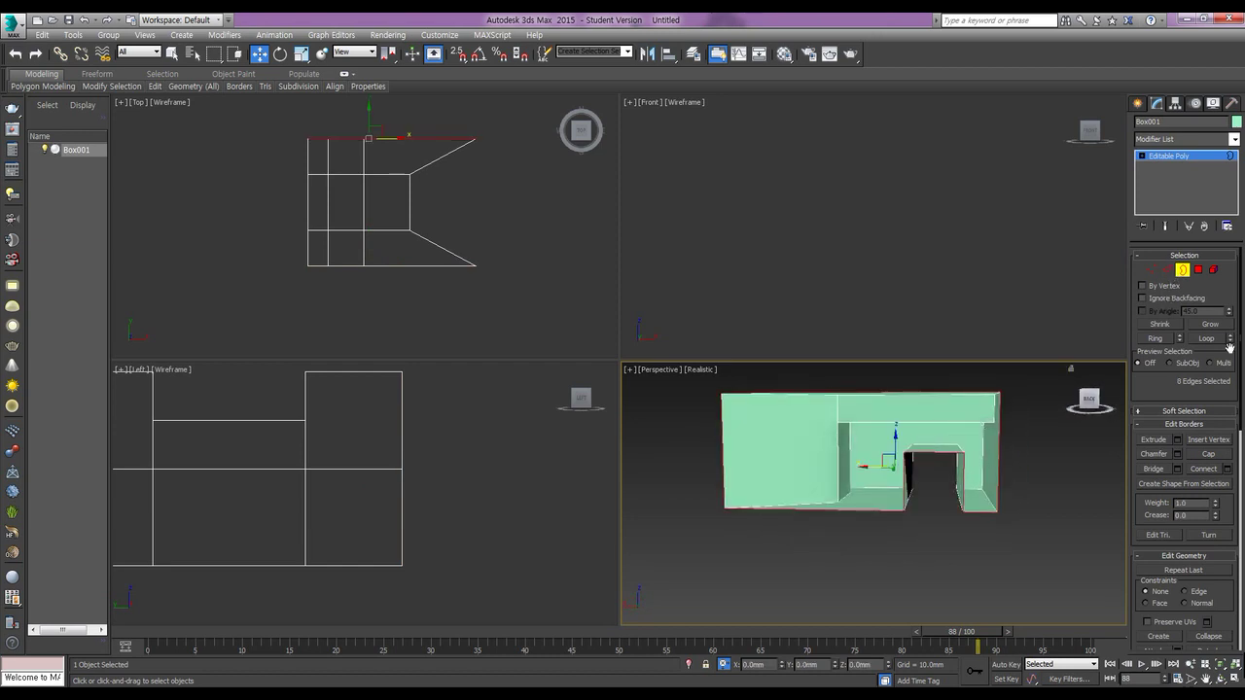
pyautogui.keyDown('alt'); pyautogui.moveTo(911, 487); pyautogui.dragTo(859, 528, button='middle'); pyautogui.keyUp('alt')
pyautogui.click(967, 521)
# - Check the block for leftover vertices and leave sub-object editing
pyautogui.scroll(-3, 951, 517)
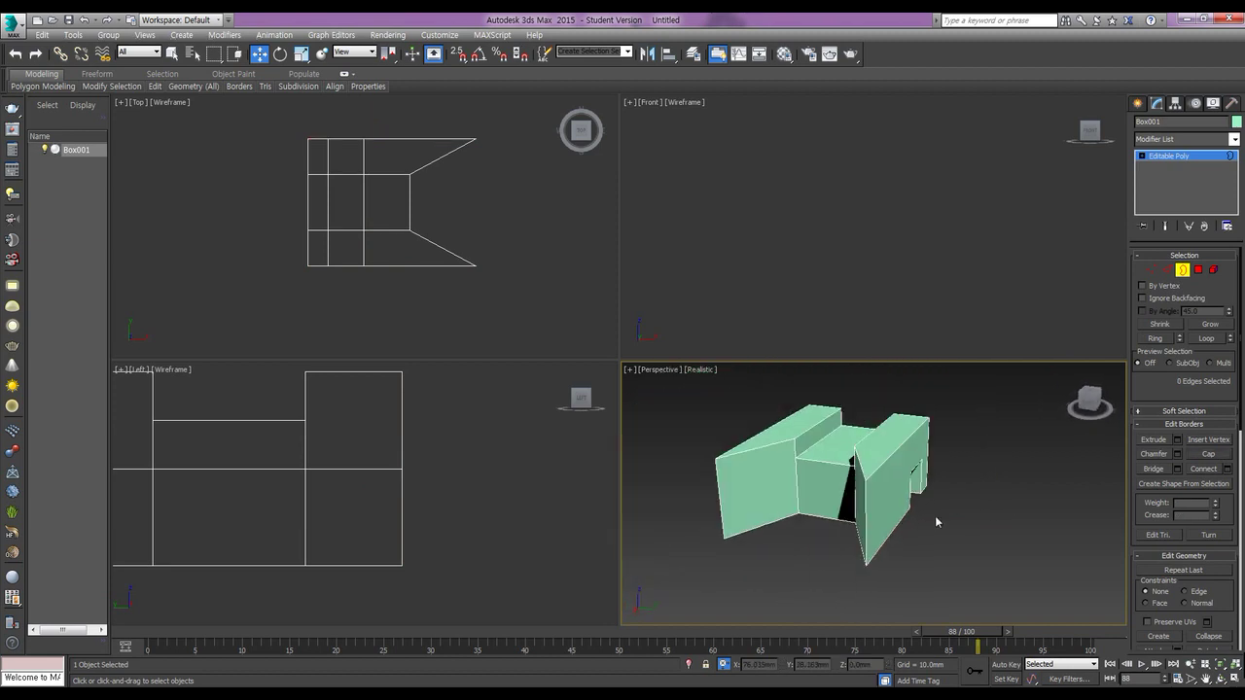
pyautogui.keyDown('alt'); pyautogui.moveTo(995, 516); pyautogui.dragTo(977, 521, button='middle'); pyautogui.keyUp('alt')
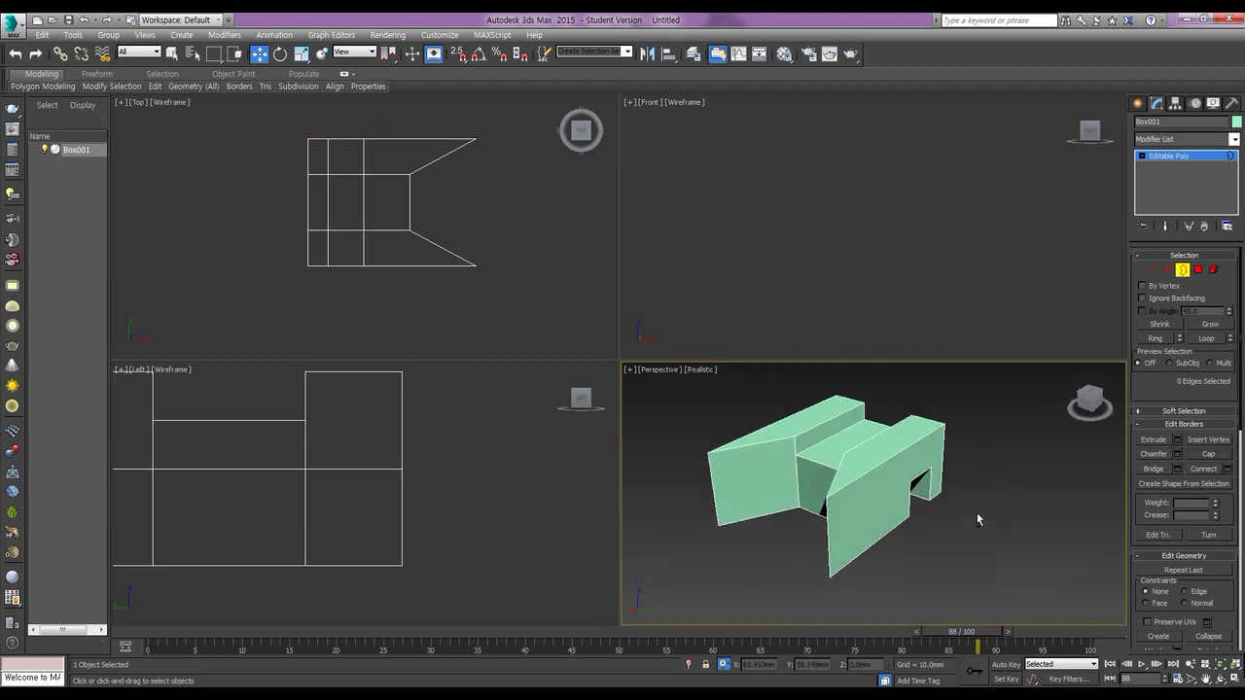
pyautogui.click(1153, 270)
pyautogui.moveTo(950, 496)
pyautogui.keyDown('alt'); pyautogui.mouseDown(button='middle')
pyautogui.moveTo(875, 506)
pyautogui.moveTo(902, 518)
pyautogui.moveTo(931, 489)
pyautogui.mouseUp(button='middle'); pyautogui.keyUp('alt')
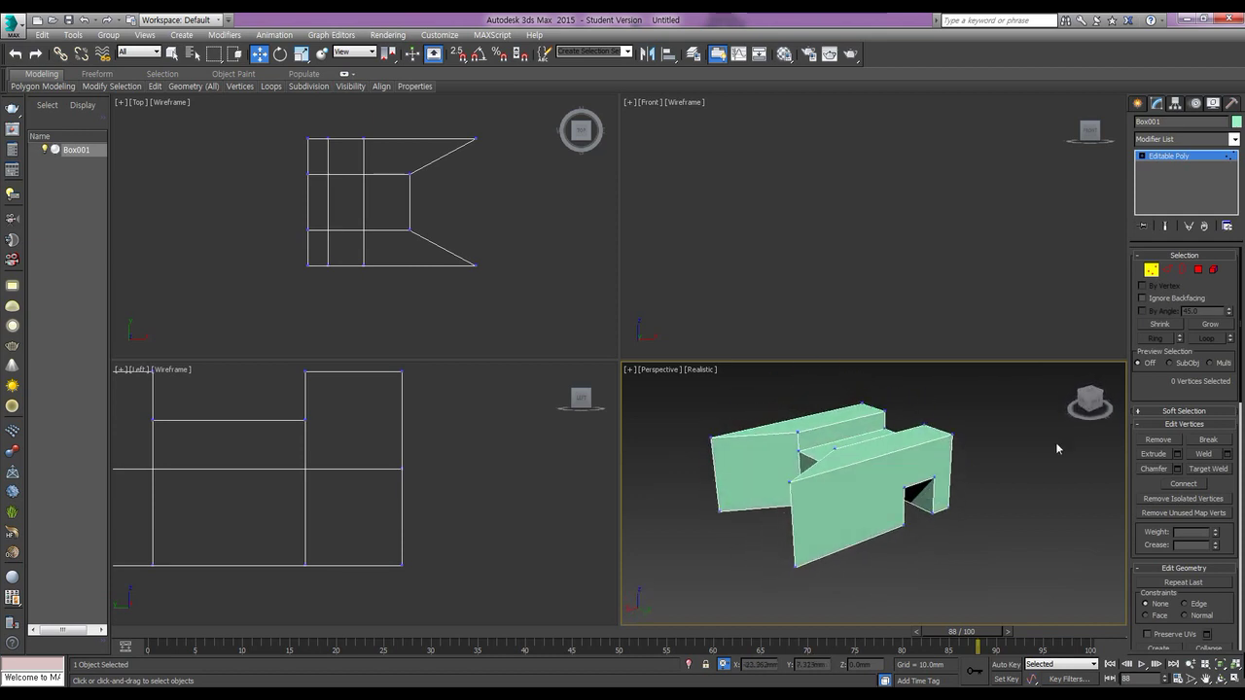
pyautogui.click(1151, 270)
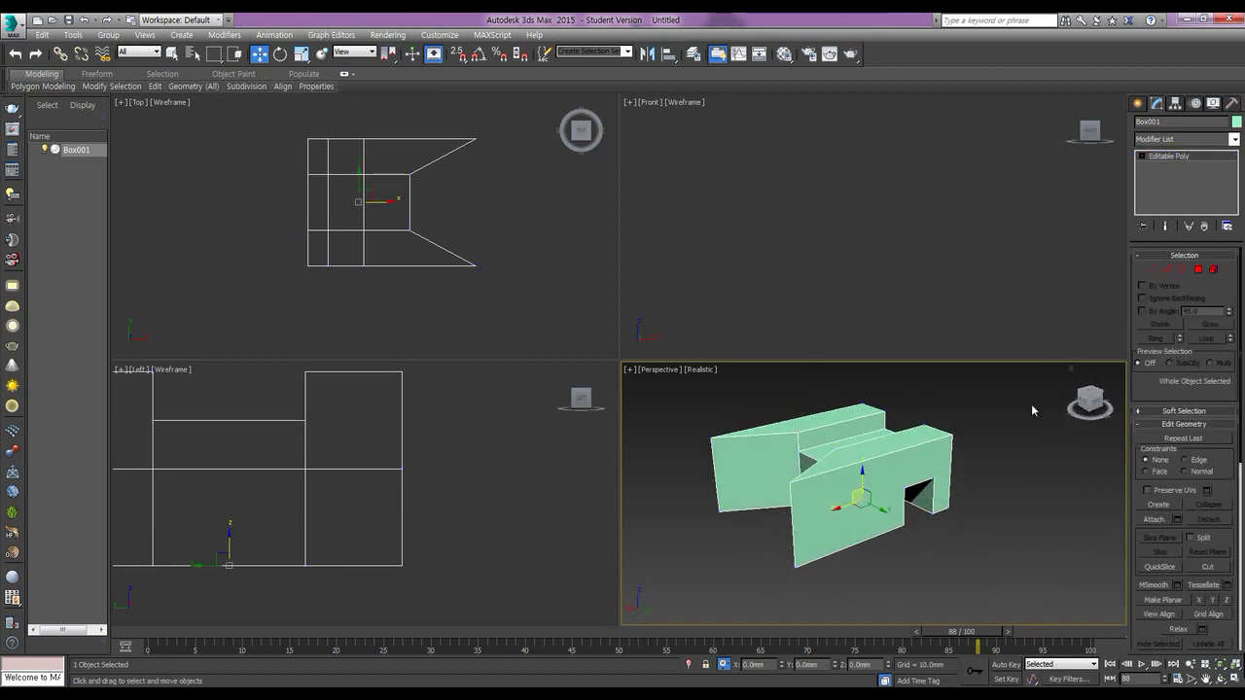
# - Deselect the block and inspect its finished shape from several angles
pyautogui.keyDown('alt'); pyautogui.moveTo(931, 525); pyautogui.dragTo(957, 522, button='middle'); pyautogui.keyUp('alt')
pyautogui.click(968, 503)
pyautogui.moveTo(922, 474)
pyautogui.keyDown('alt'); pyautogui.mouseDown(button='middle')
pyautogui.moveTo(934, 472)
pyautogui.moveTo(917, 464)
pyautogui.moveTo(930, 482)
pyautogui.mouseUp(button='middle'); pyautogui.keyUp('alt')
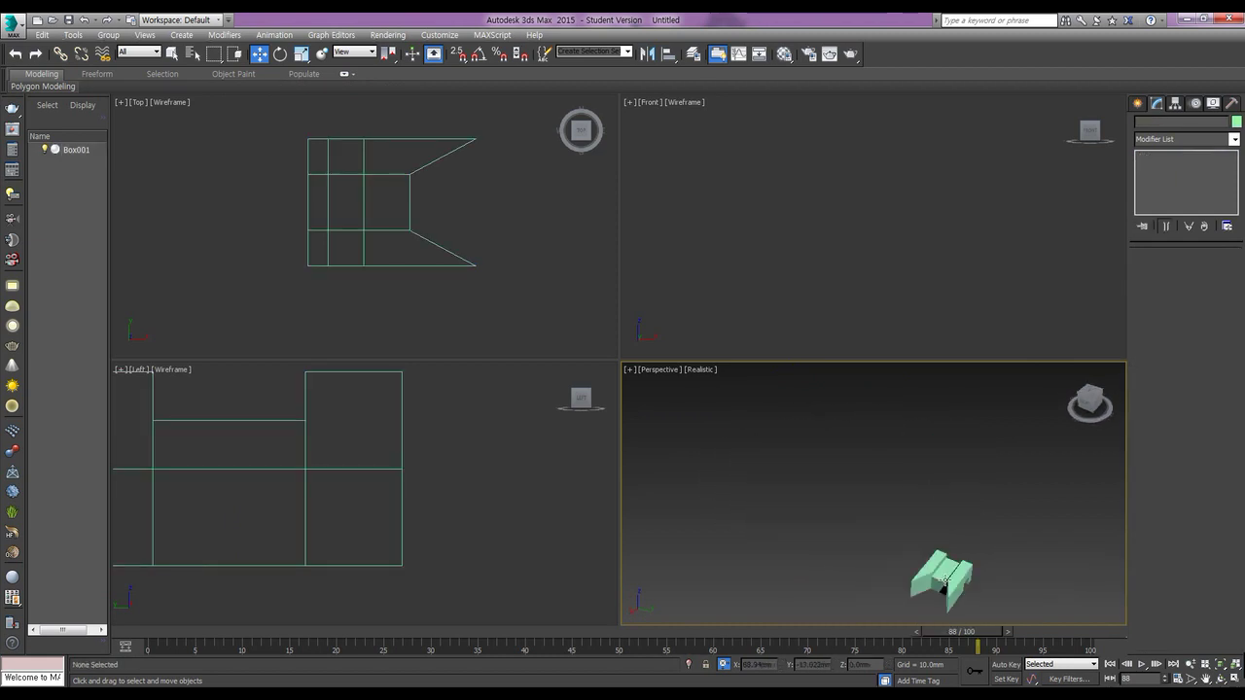
pyautogui.moveTo(946, 580); pyautogui.dragTo(904, 514, button='middle')
pyautogui.click(904, 516)
pyautogui.scroll(6, 904, 522)
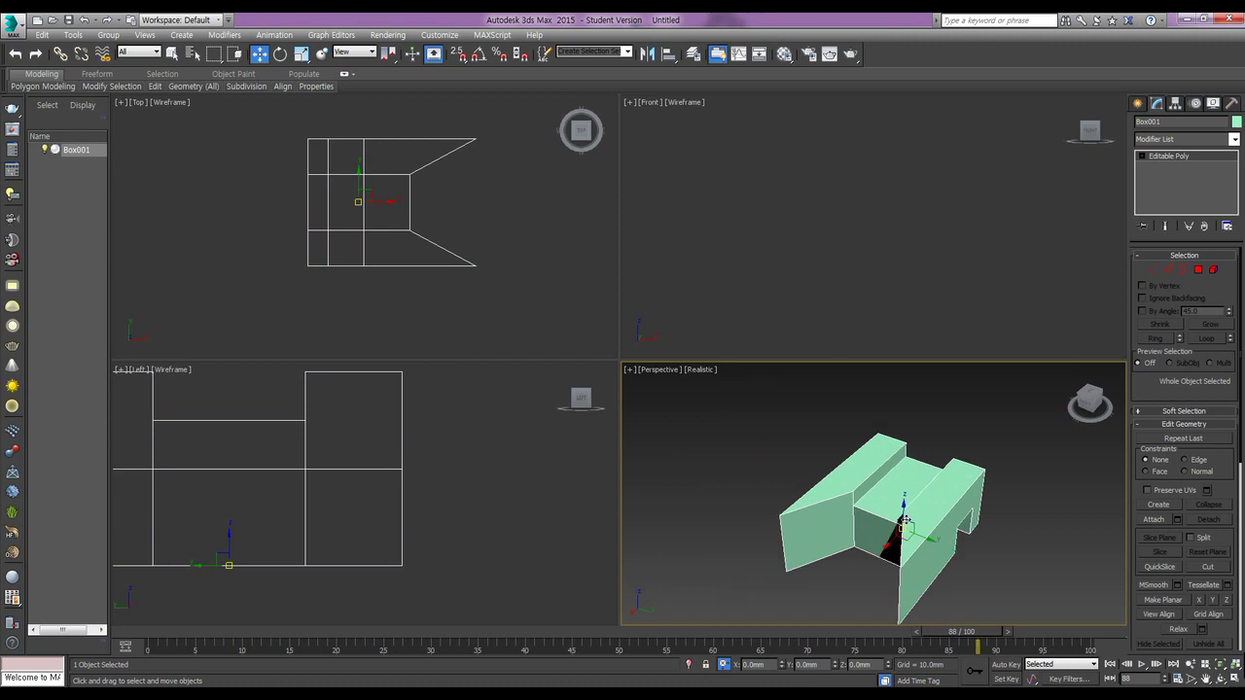
pyautogui.moveTo(1032, 553); pyautogui.dragTo(1006, 520, button='middle')
pyautogui.click(1006, 520)
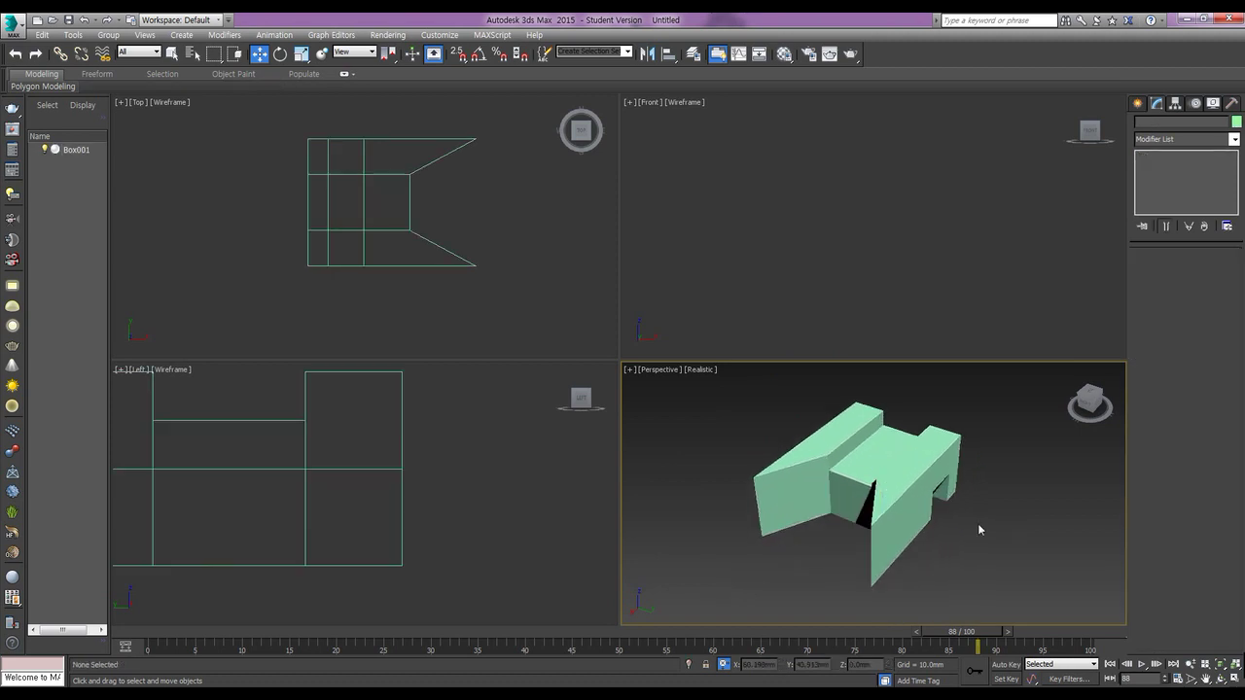
pyautogui.click(906, 478)
pyautogui.keyDown('alt'); pyautogui.moveTo(906, 474); pyautogui.dragTo(925, 464, button='middle'); pyautogui.keyUp('alt')
pyautogui.click(996, 494)
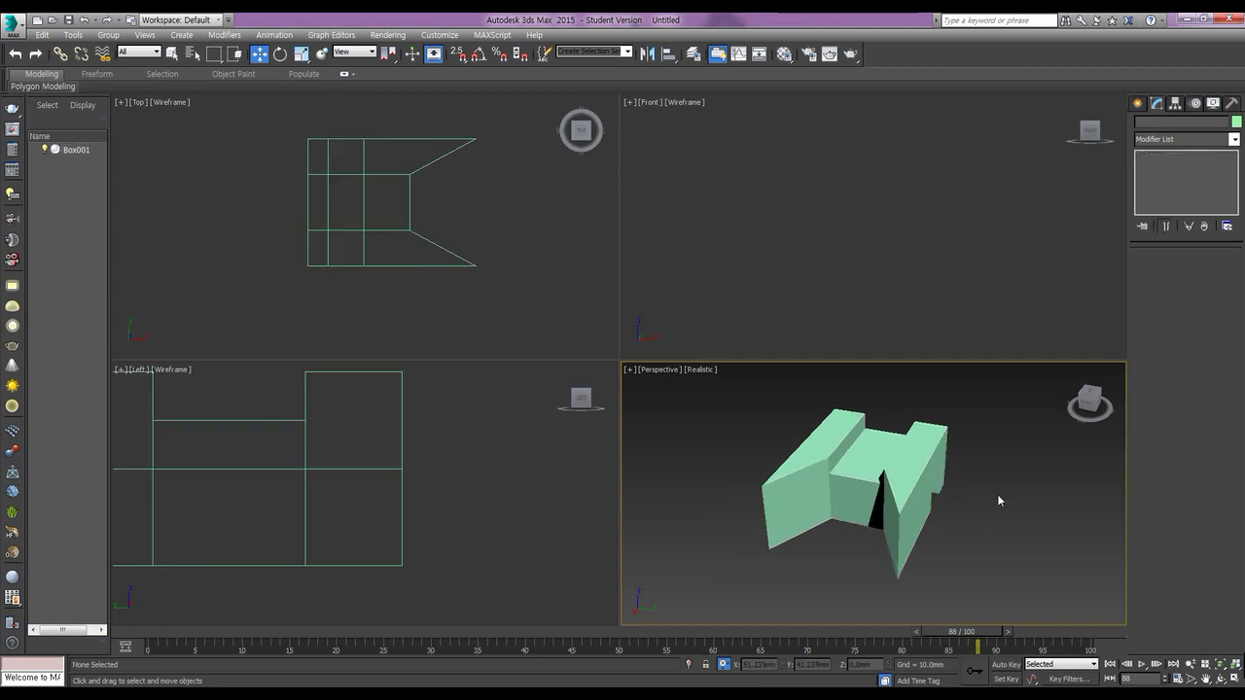